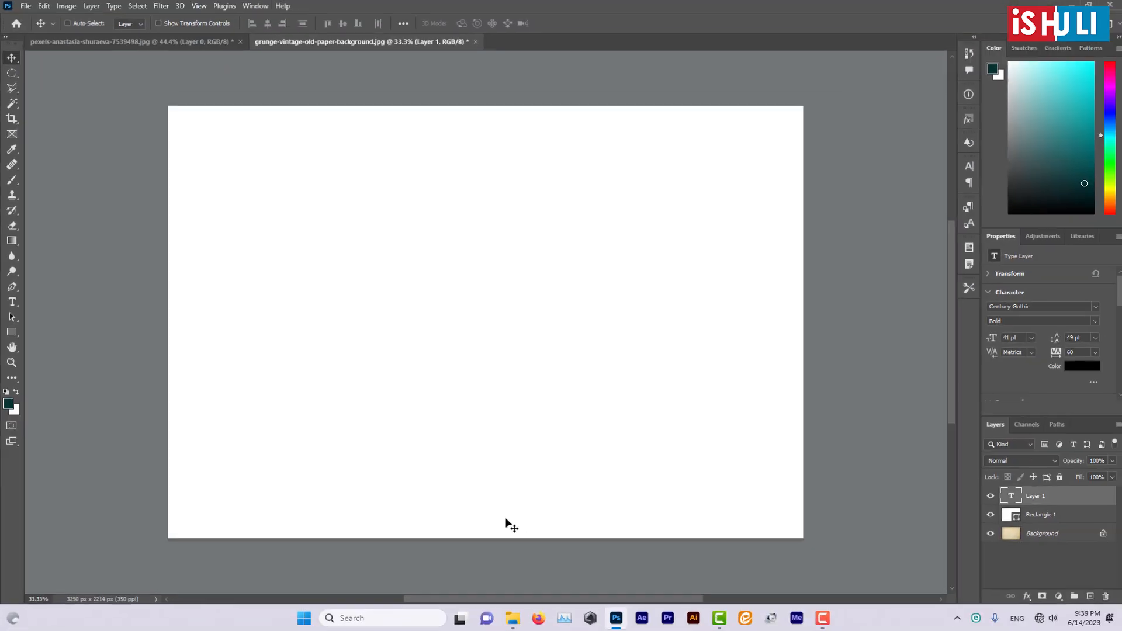
- Add a line of text reading "MURAKAZA NEZA" with the Horizontal Type tool and move it fully inside the white canvas, above its centre
left_click(11, 301)
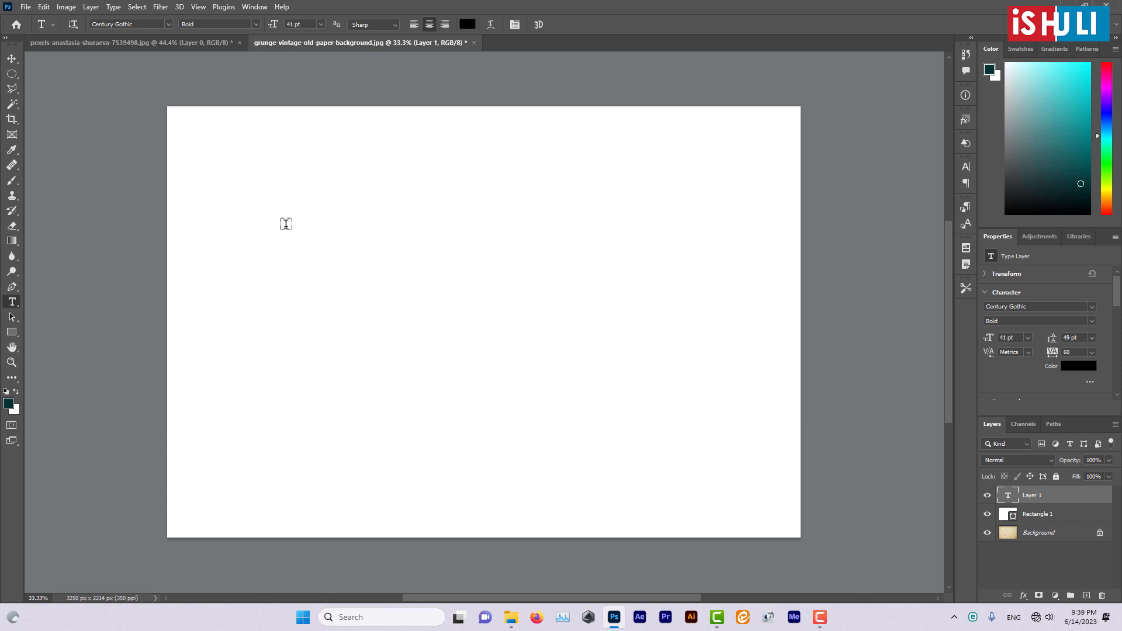
left_click(286, 224)
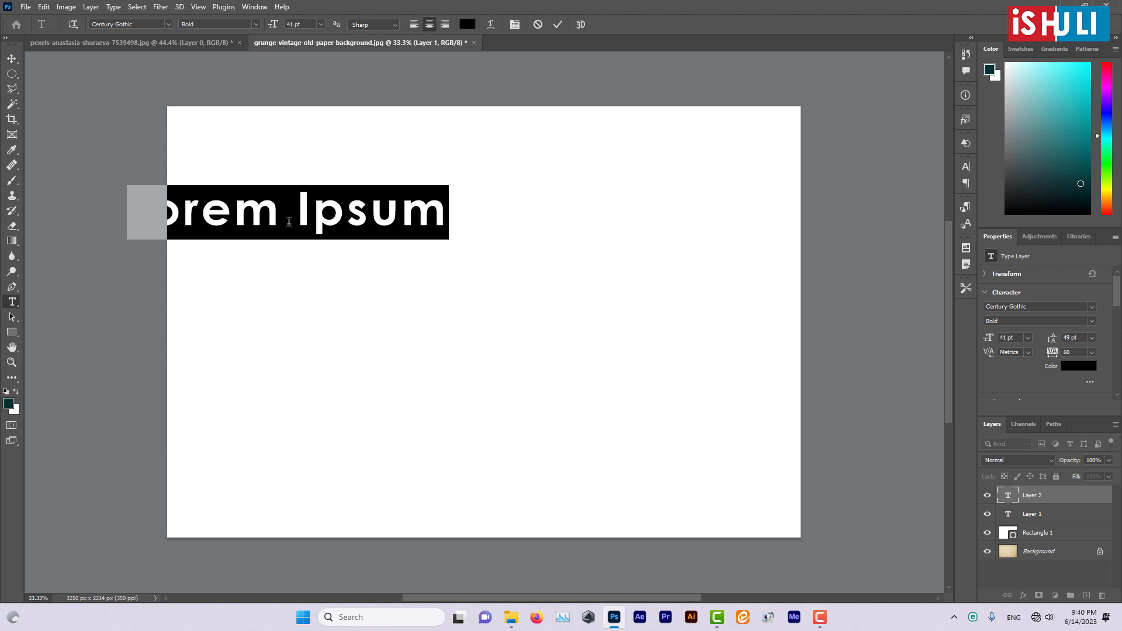
left_click(288, 222)
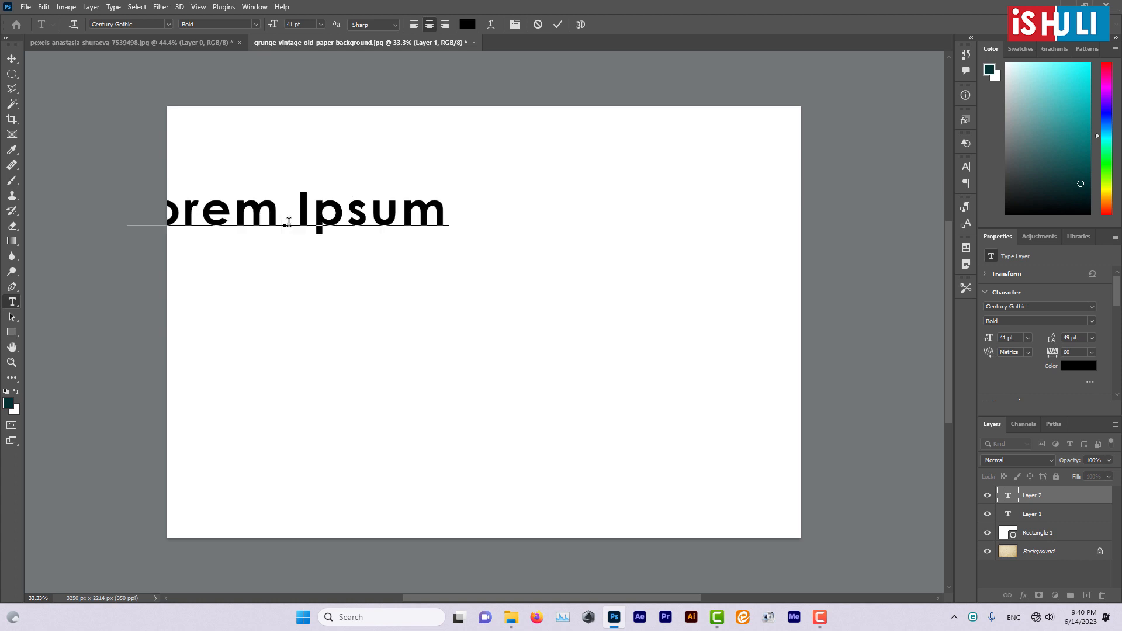
key("ctrl+a")
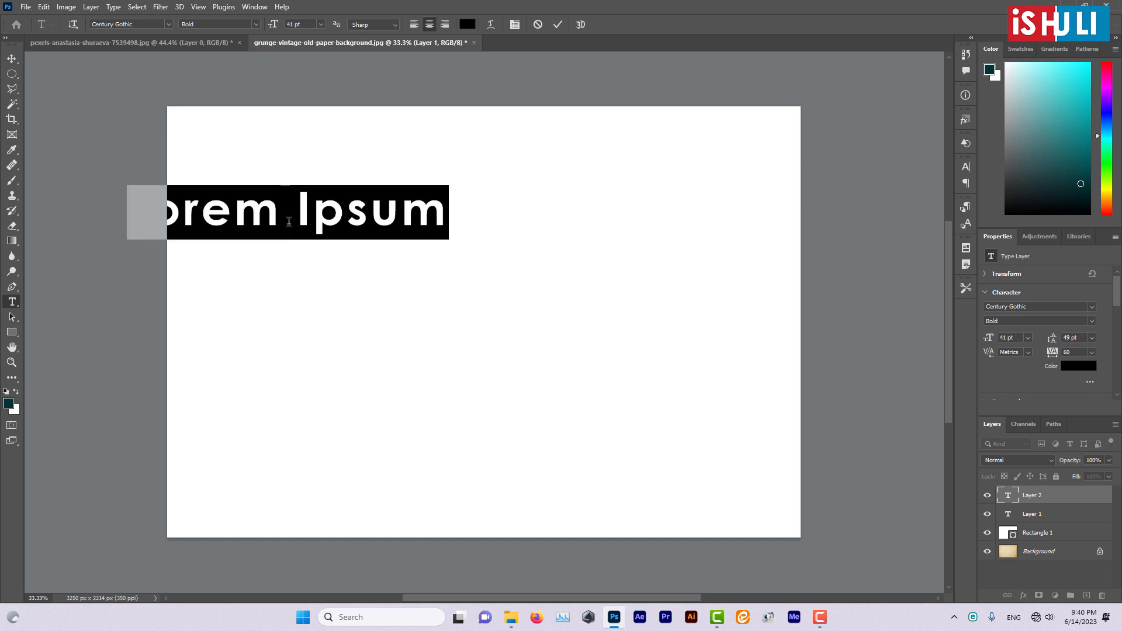
key("BackSpace")
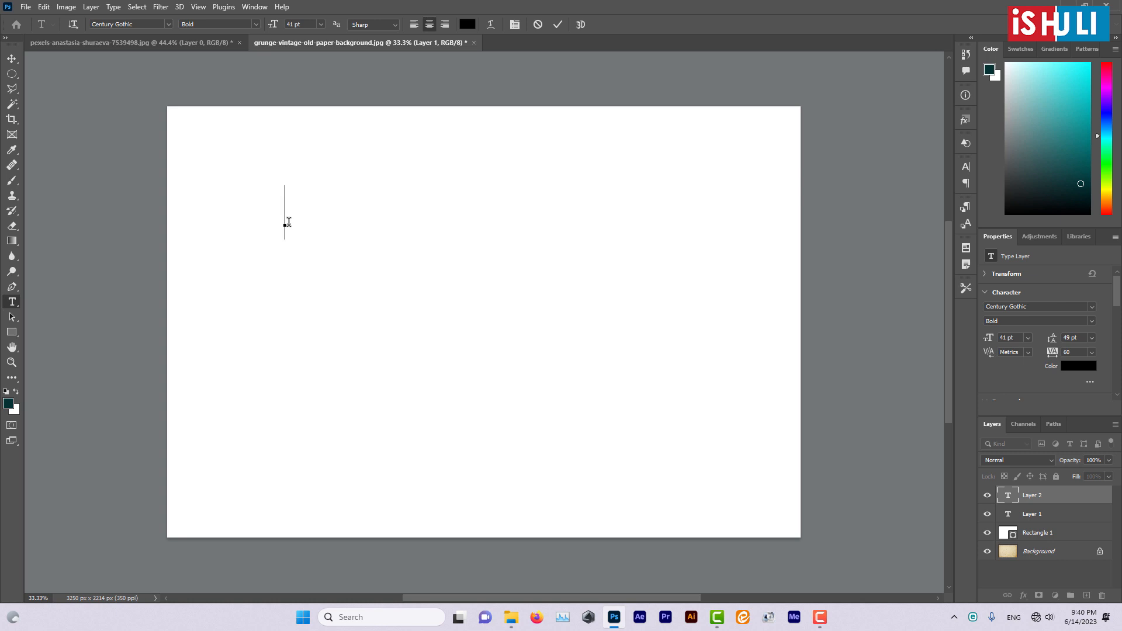
type("MU R")
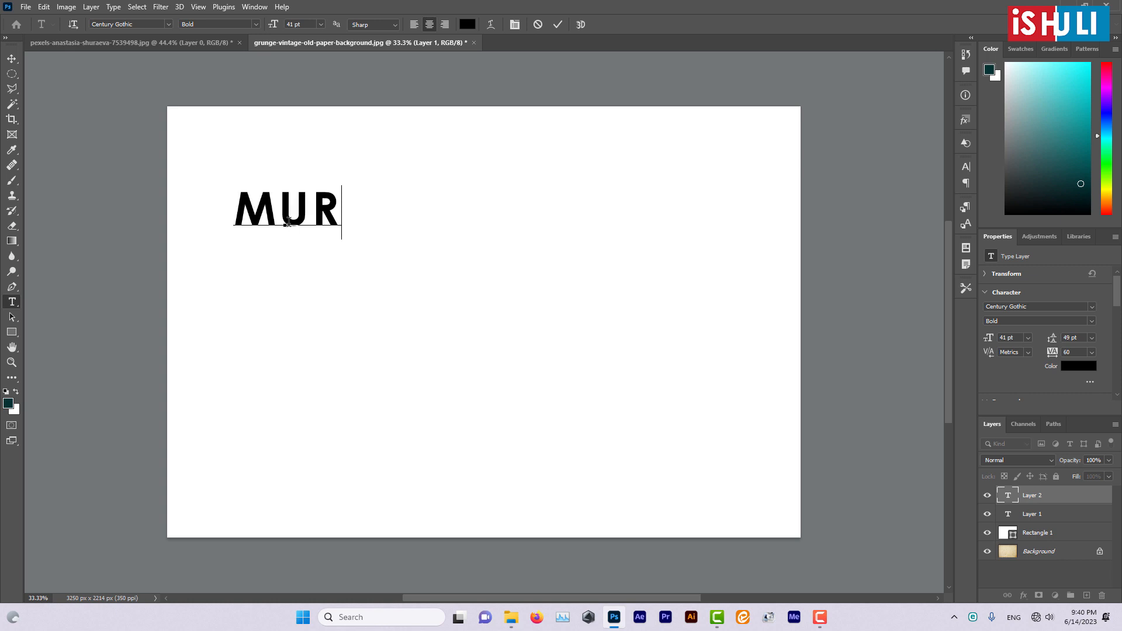
type("AKAZA")
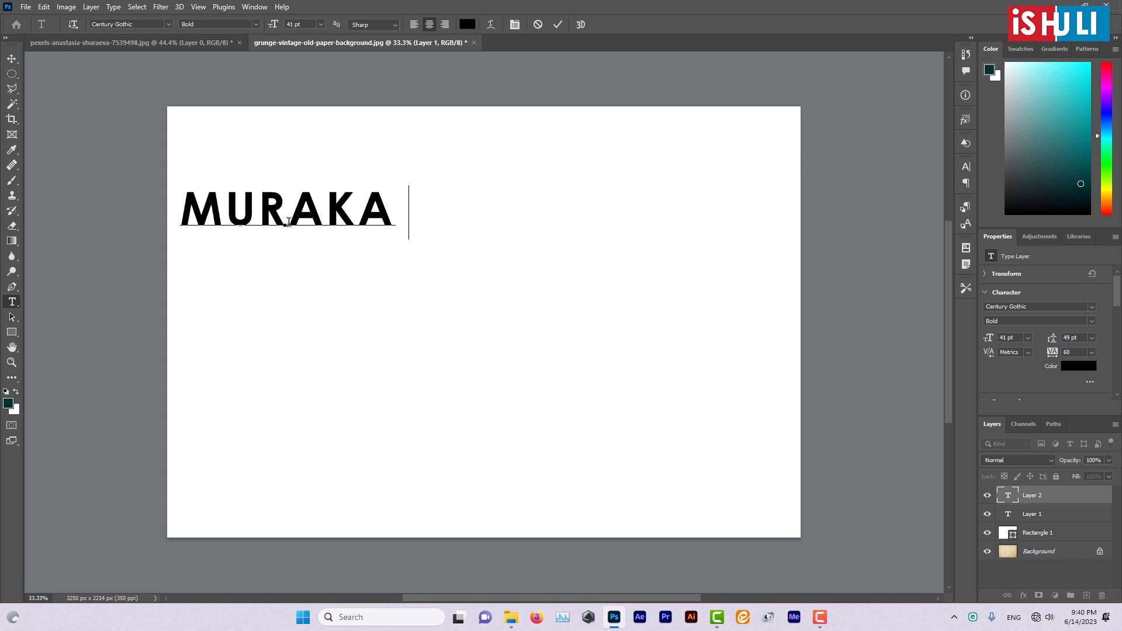
type(" NEZA")
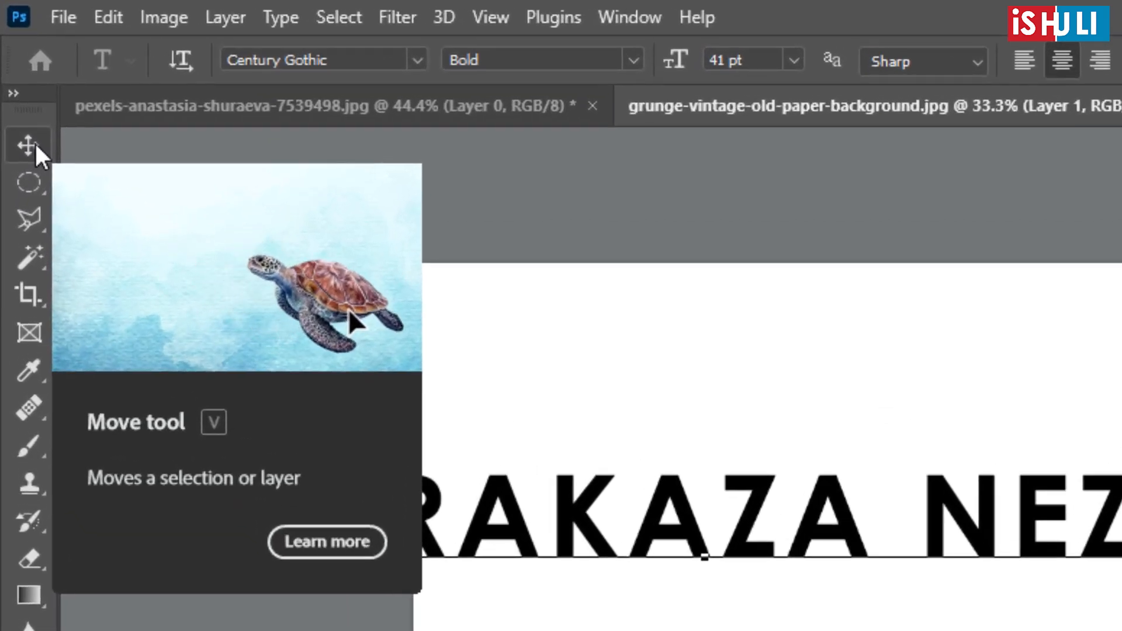
left_click(34, 141)
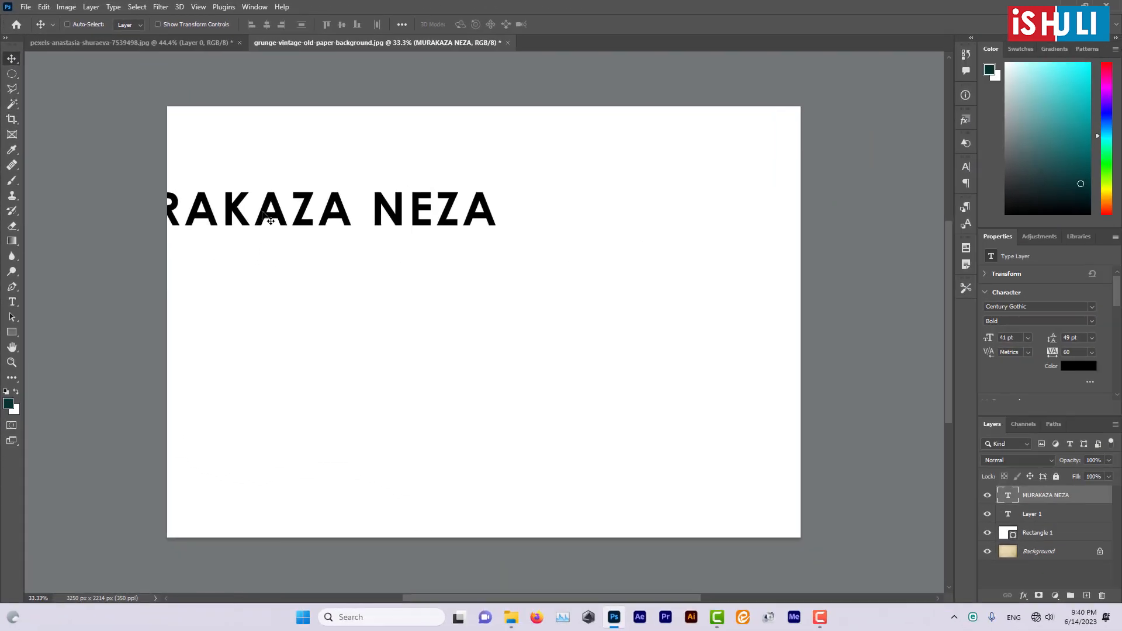
left_click_drag(269, 221, 436, 266)
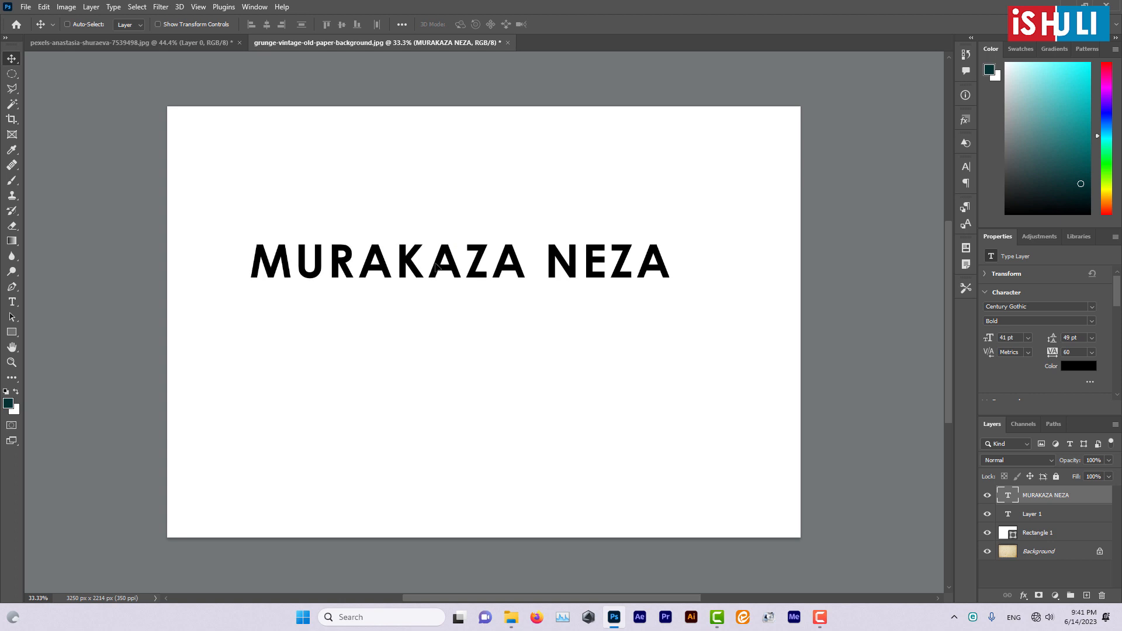
- Delete the first A in "MURAKAZA" and retype it within the existing text line
left_click(13, 302)
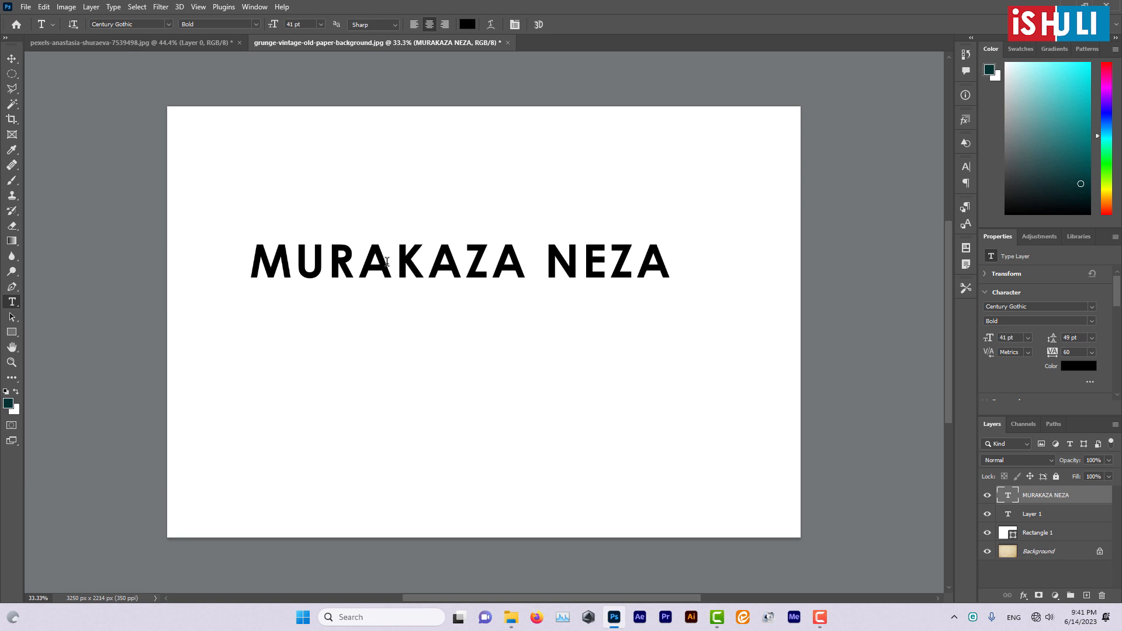
left_click(393, 261)
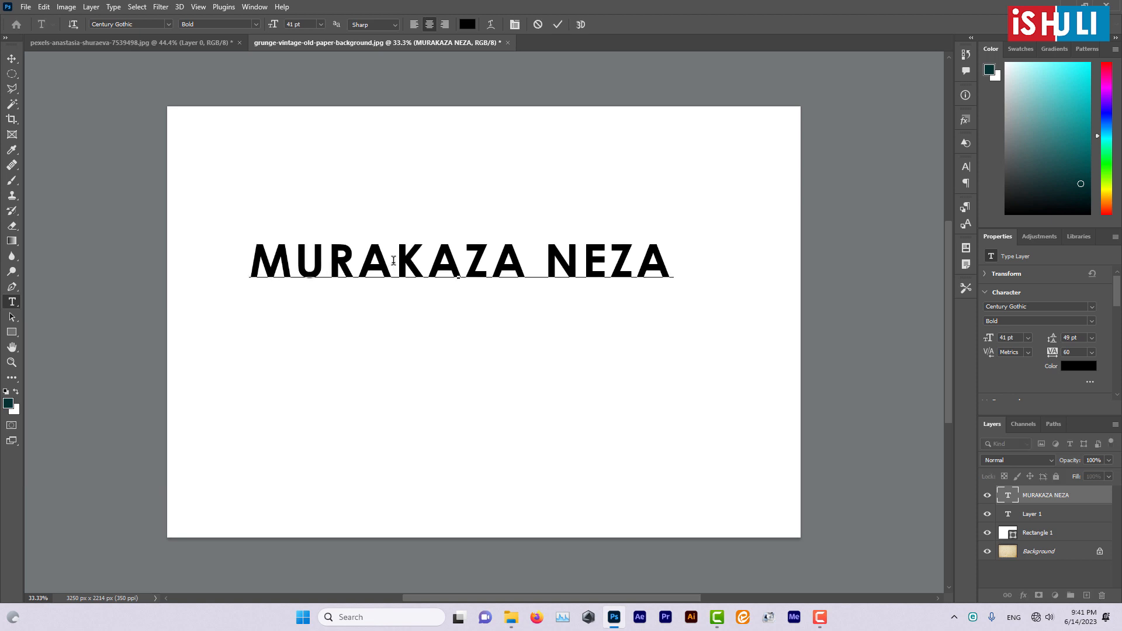
key("BackSpace")
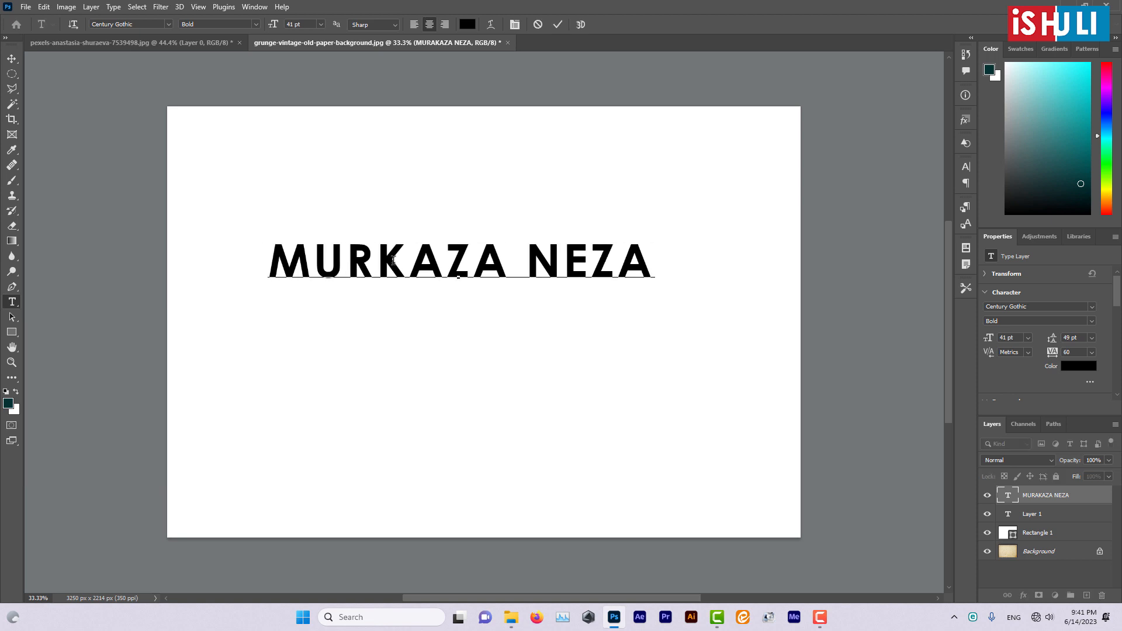
type("AA")
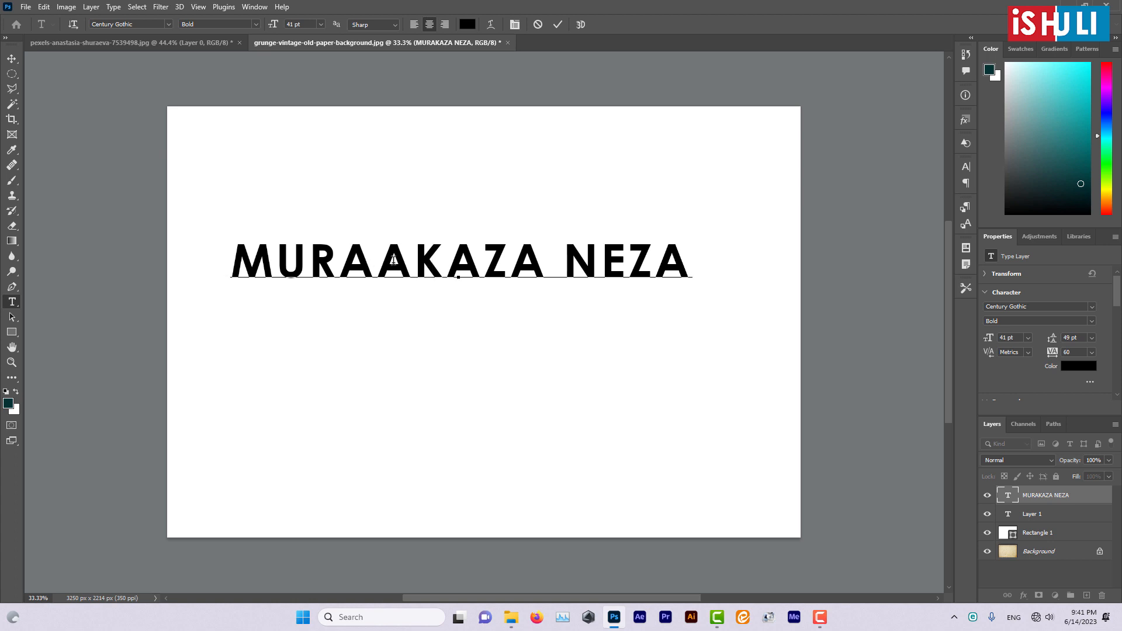
key("BackSpace")
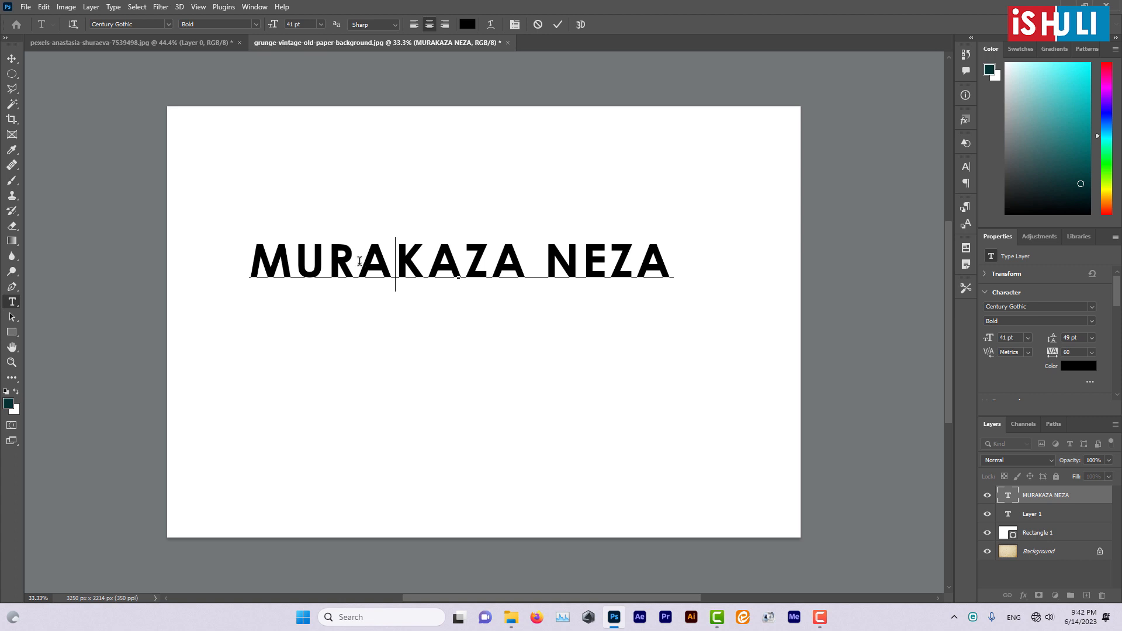
- Select all the characters of the "MURAKAZA NEZA" text line
left_click_drag(248, 251, 665, 260)
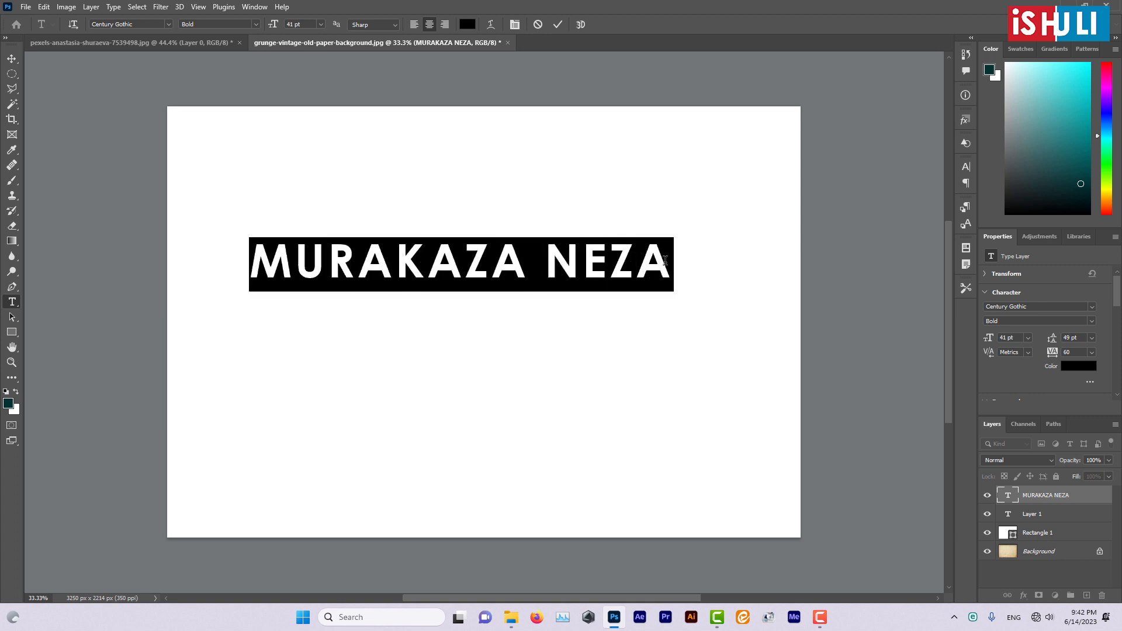
left_click(253, 255)
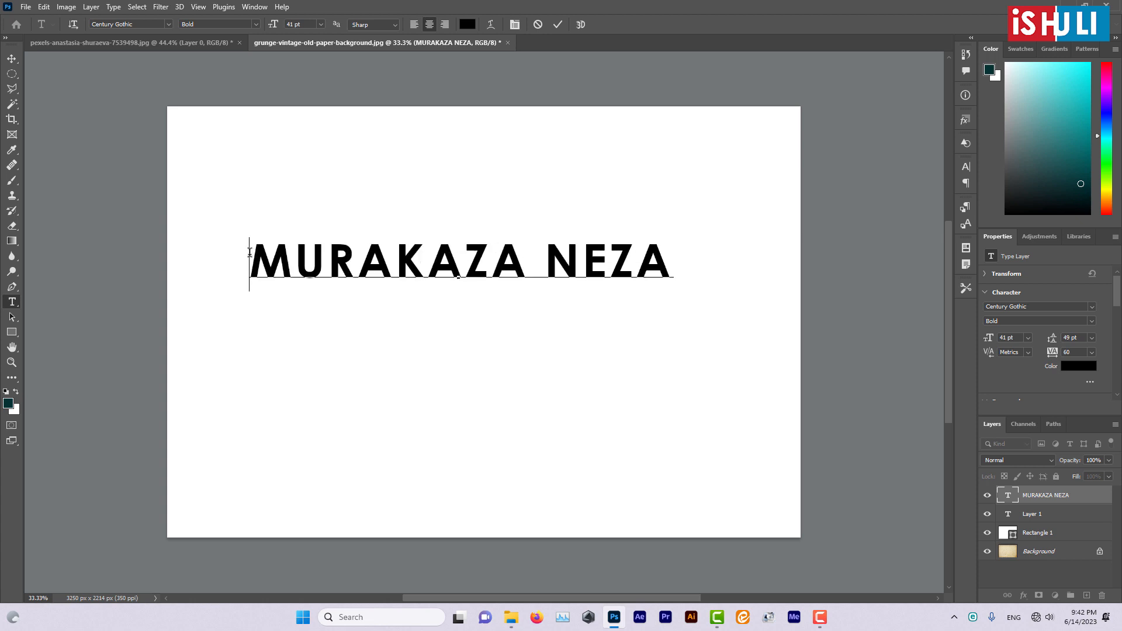
left_click_drag(249, 251, 663, 273)
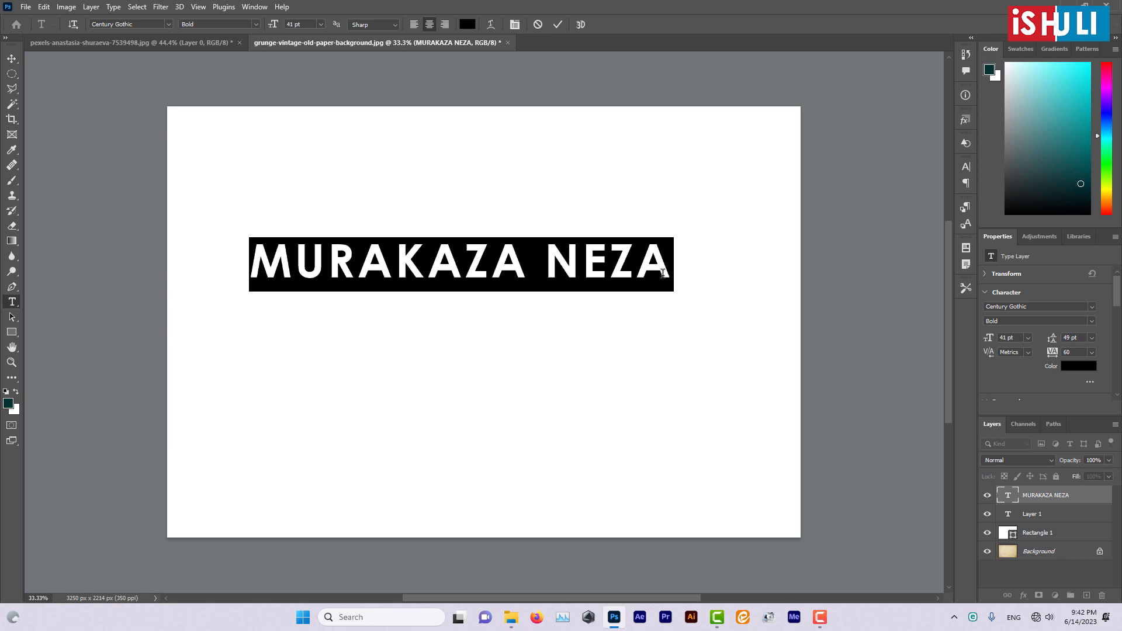
left_click(258, 263)
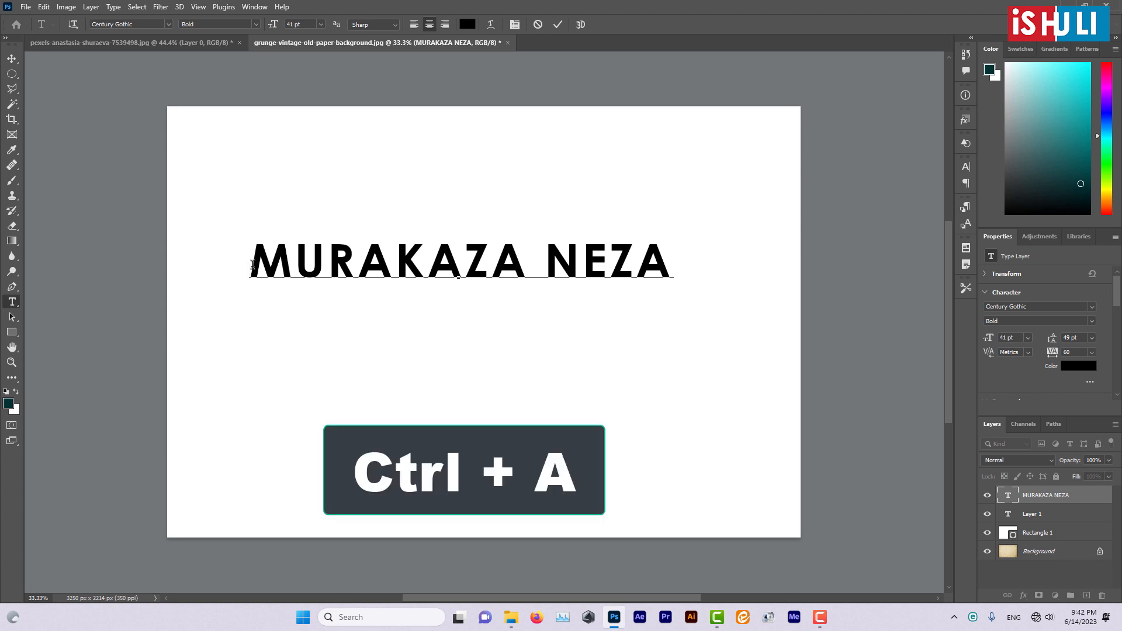
key("ctrl")
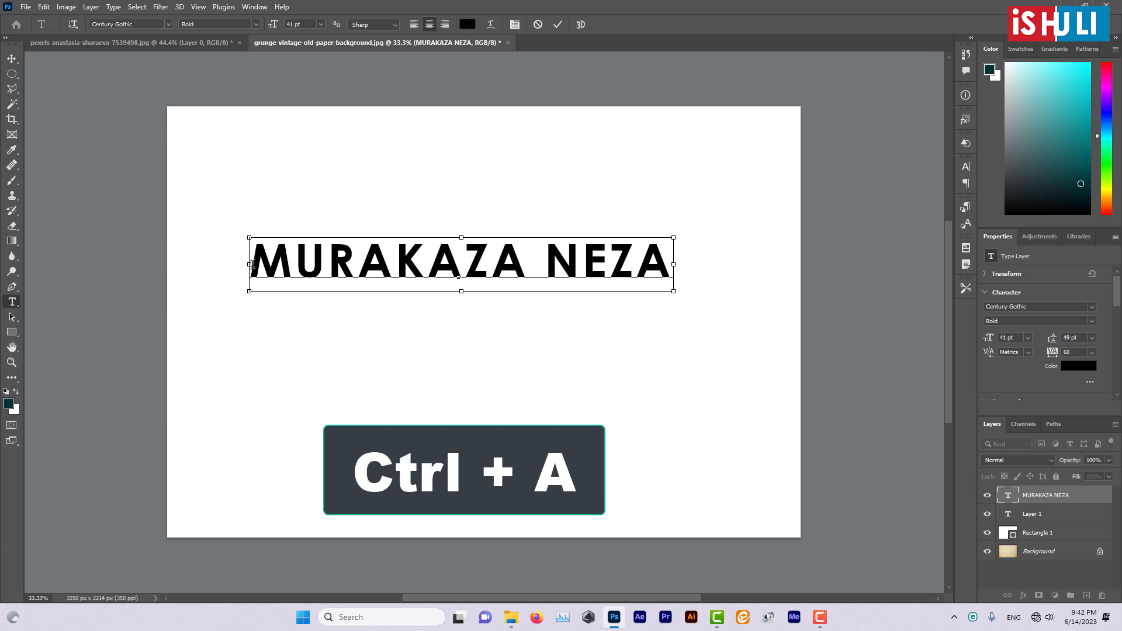
key("ctrl+a")
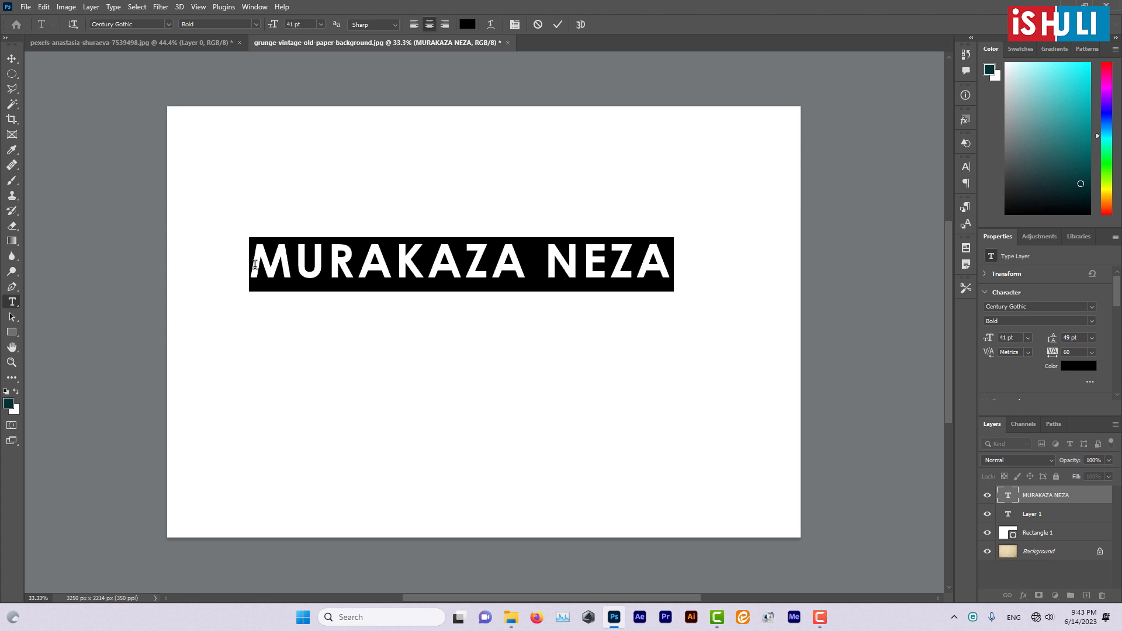
- Browse the list of available fonts and compare how different ones look on the selected "MURAKAZA NEZA" text
left_click(169, 24)
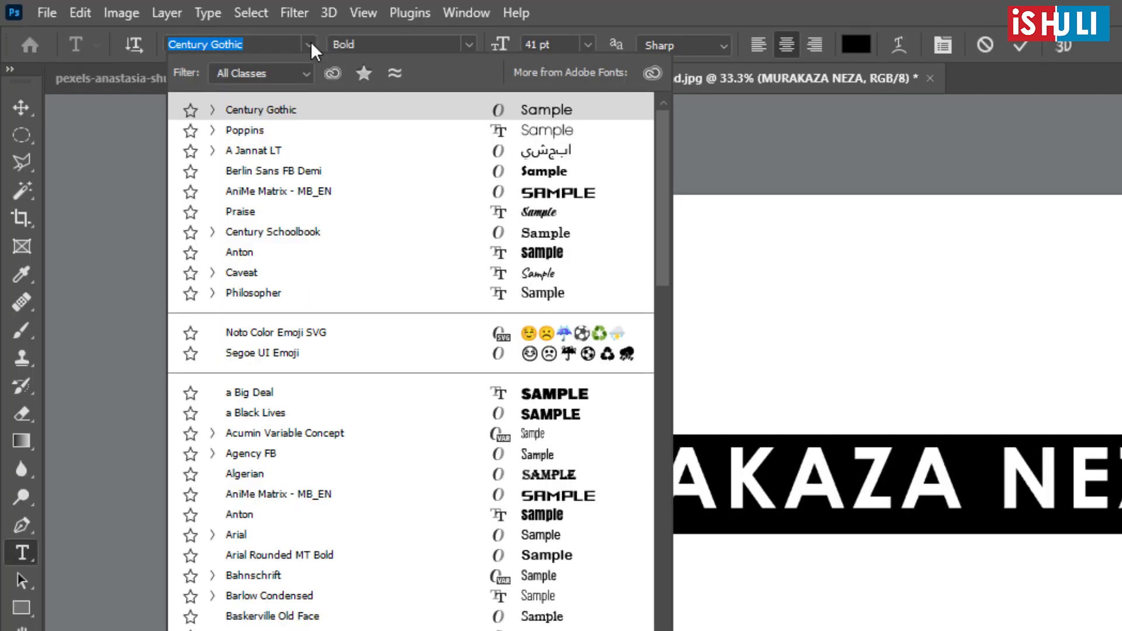
scroll(320, 607, "down", 2)
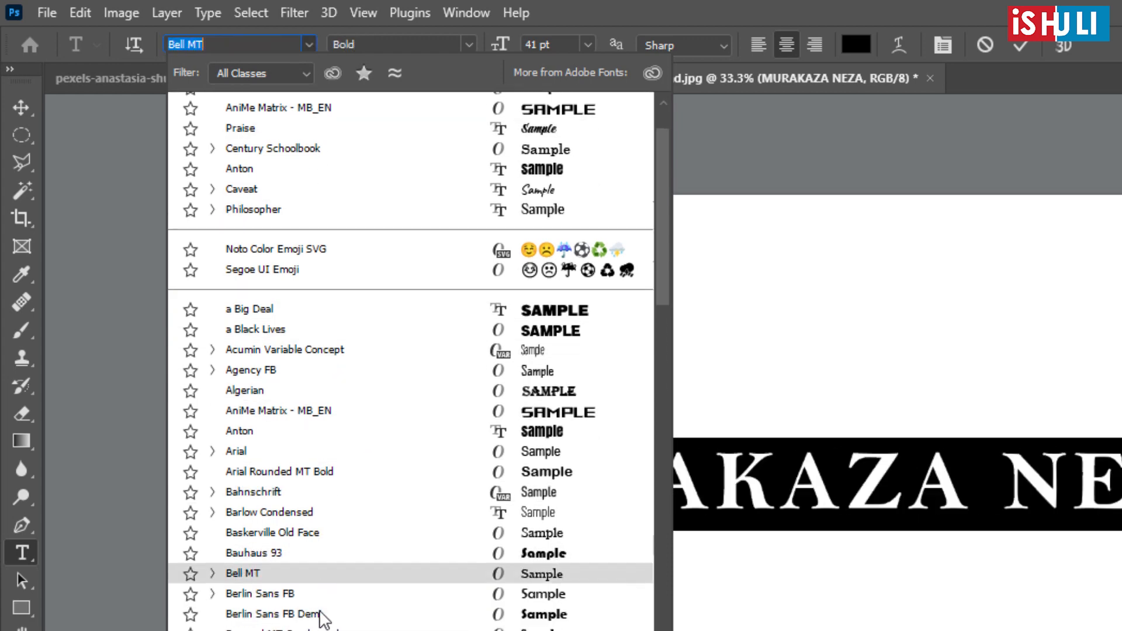
scroll(320, 612, "down", 15)
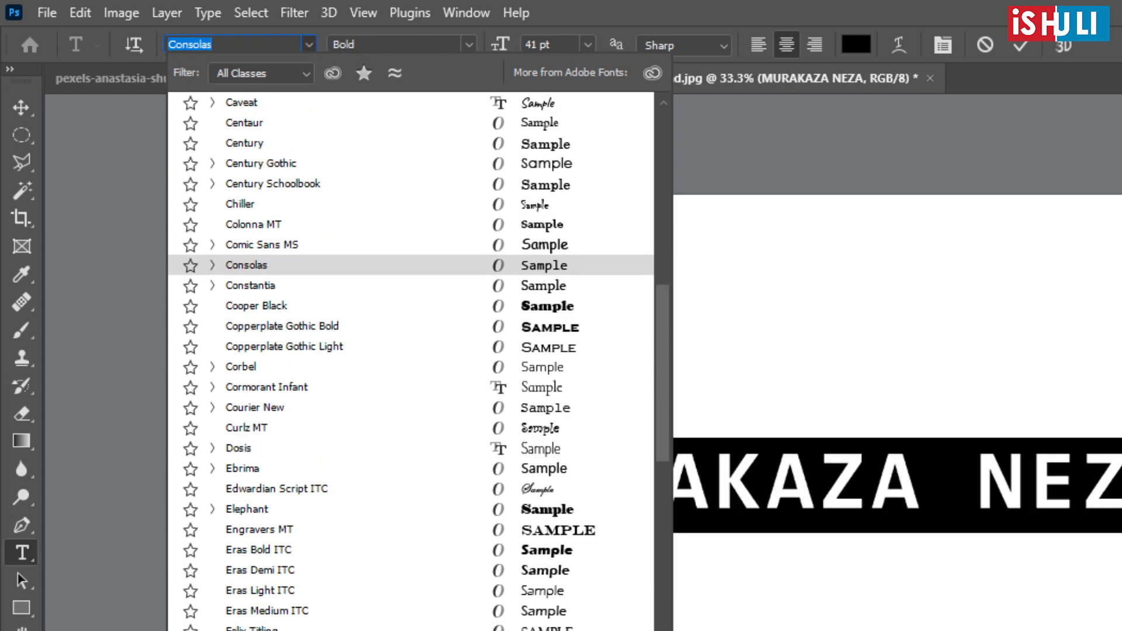
scroll(411, 361, "down", 10)
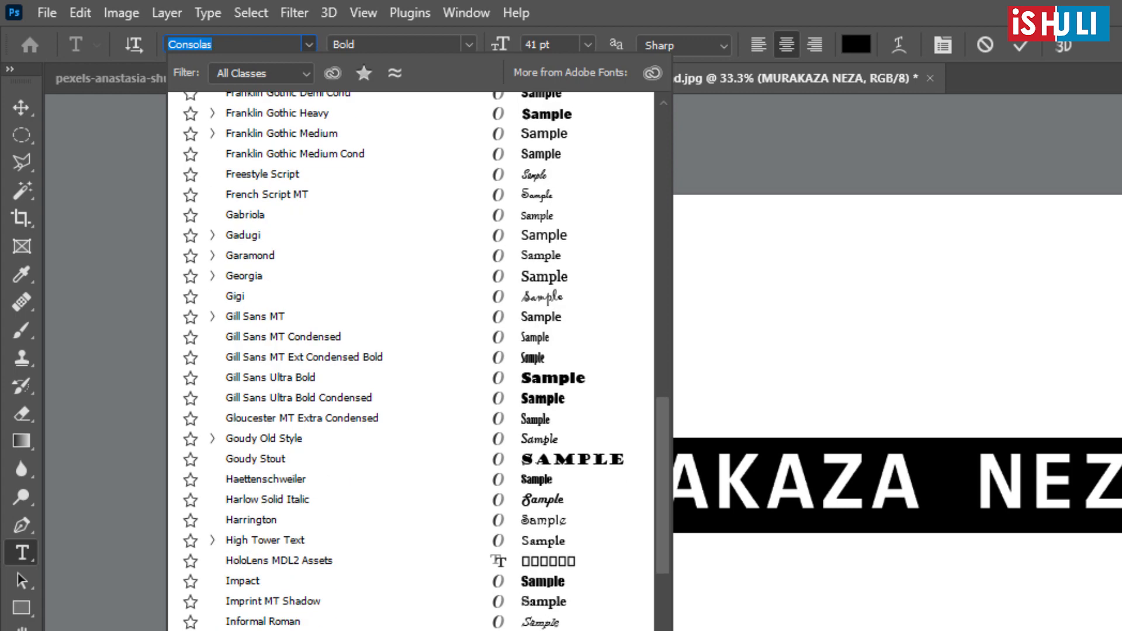
scroll(411, 361, "down", 12)
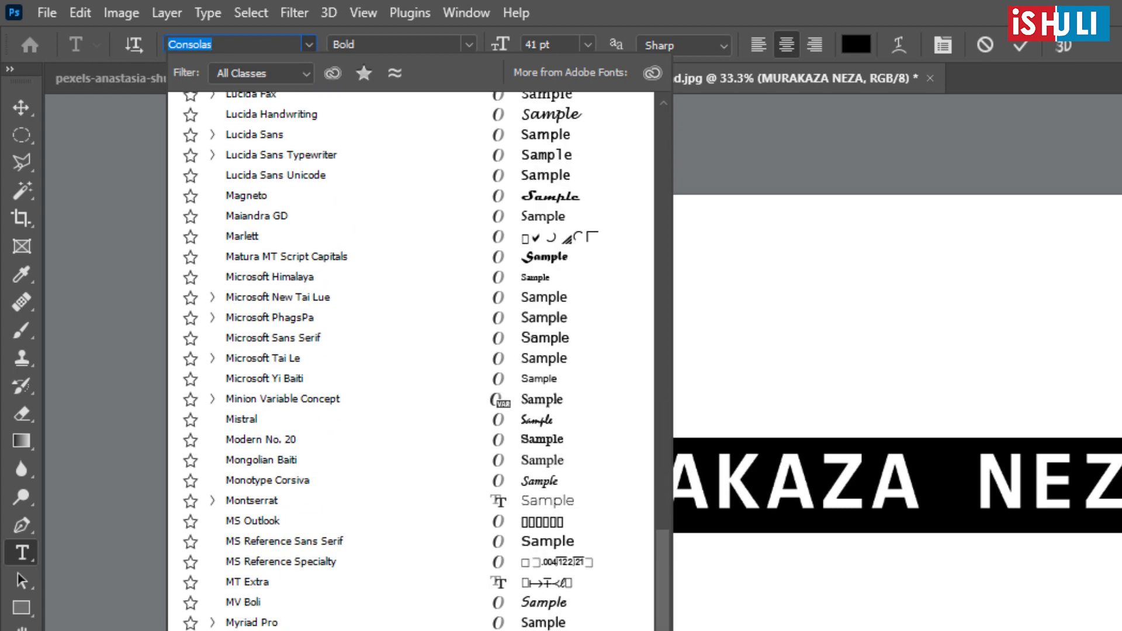
scroll(411, 361, "down", 4)
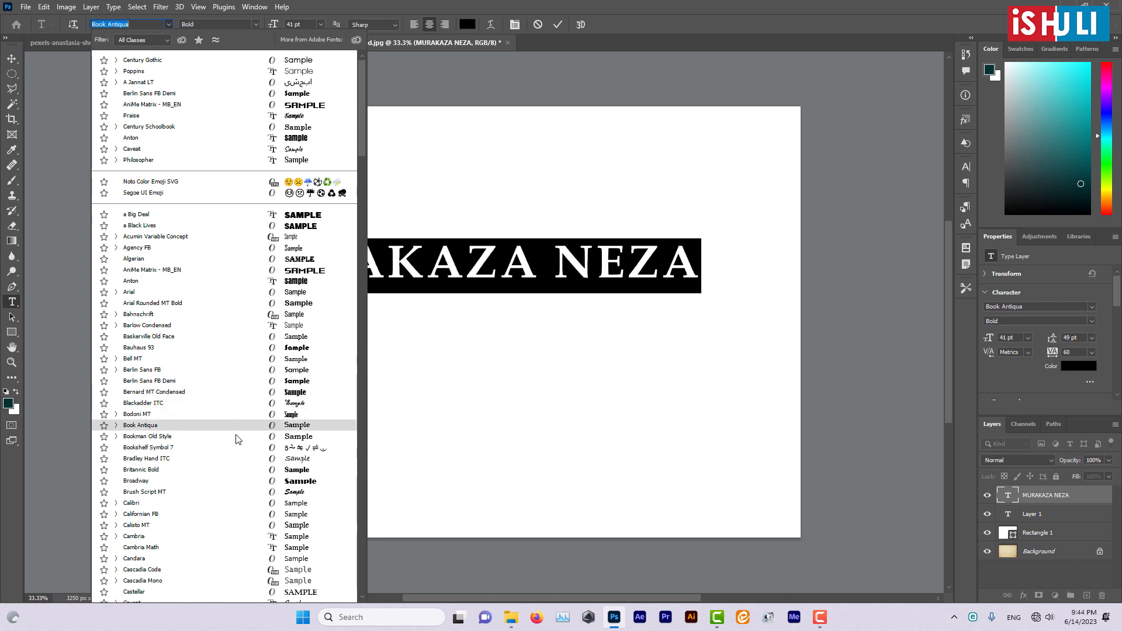
scroll(225, 493, "down", 3)
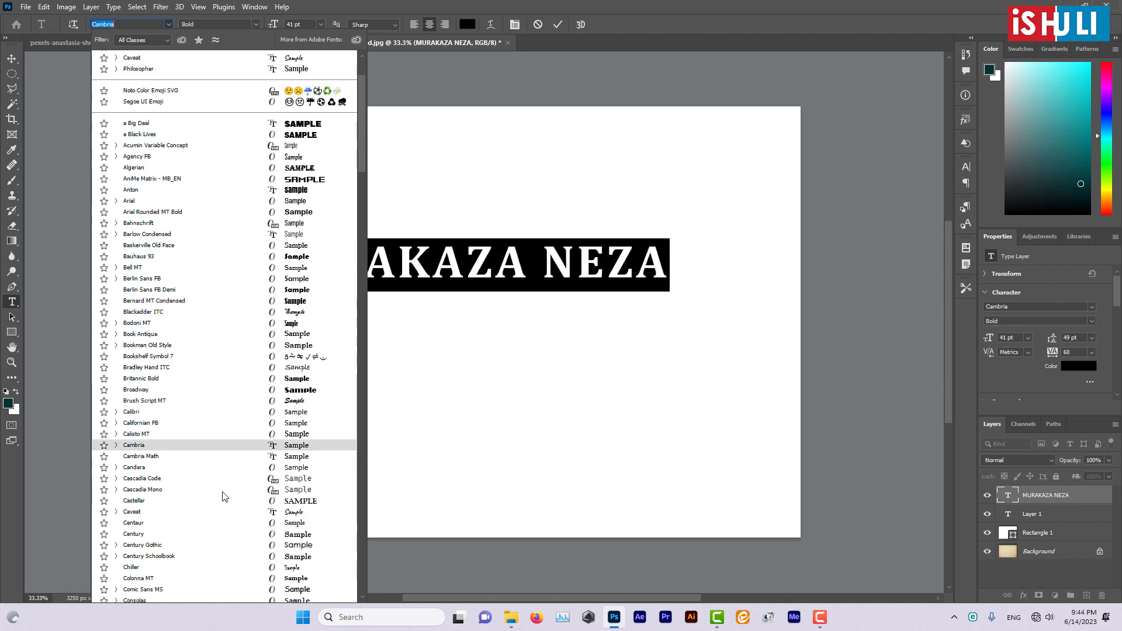
scroll(222, 496, "down", 5)
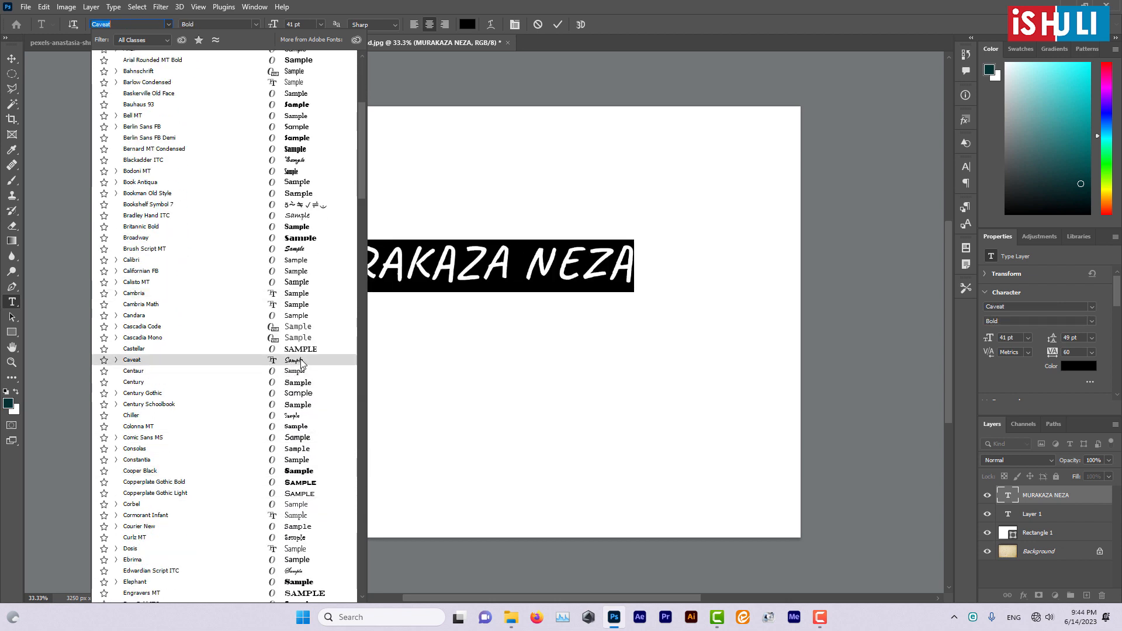
scroll(303, 374, "down", 10)
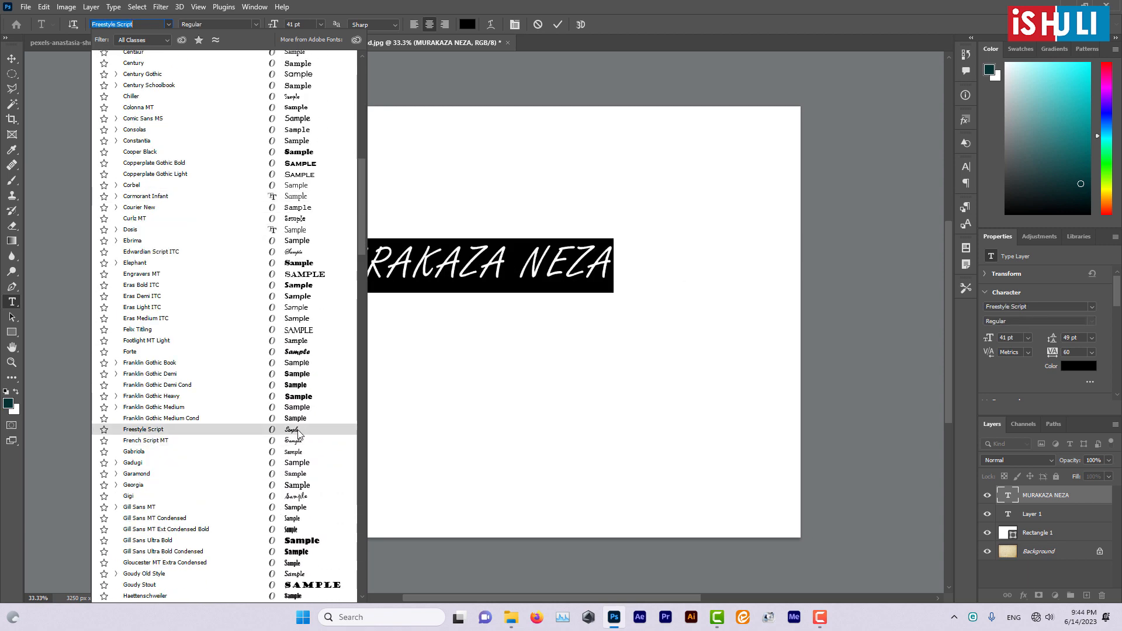
scroll(295, 546, "down", 9)
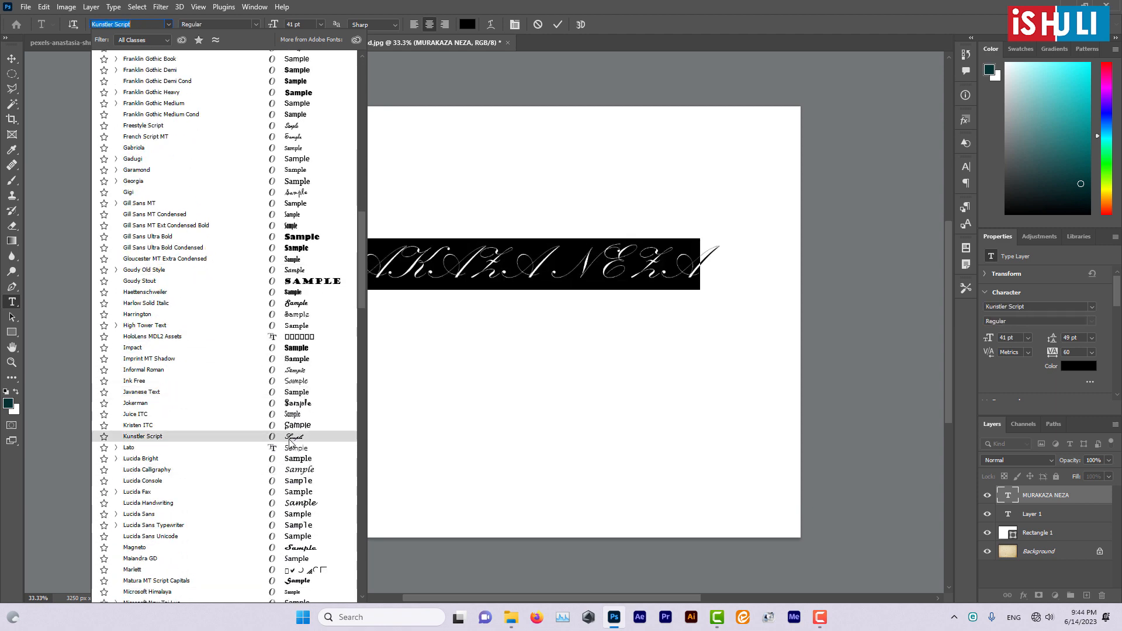
scroll(289, 499, "down", 8)
scroll(283, 516, "down", 10)
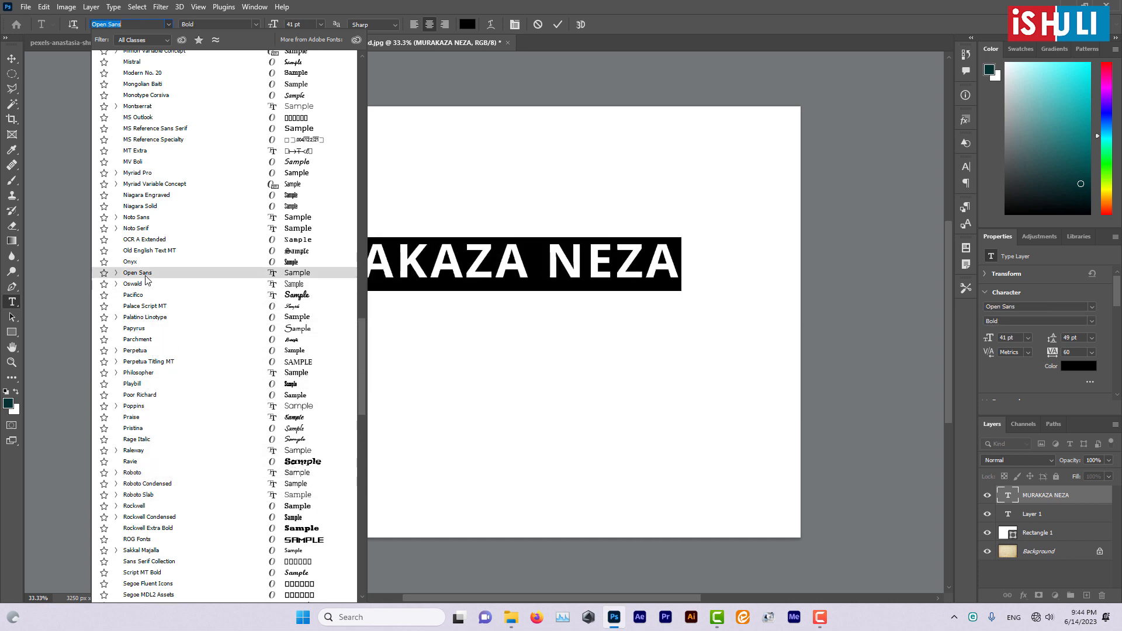
scroll(219, 506, "down", 5)
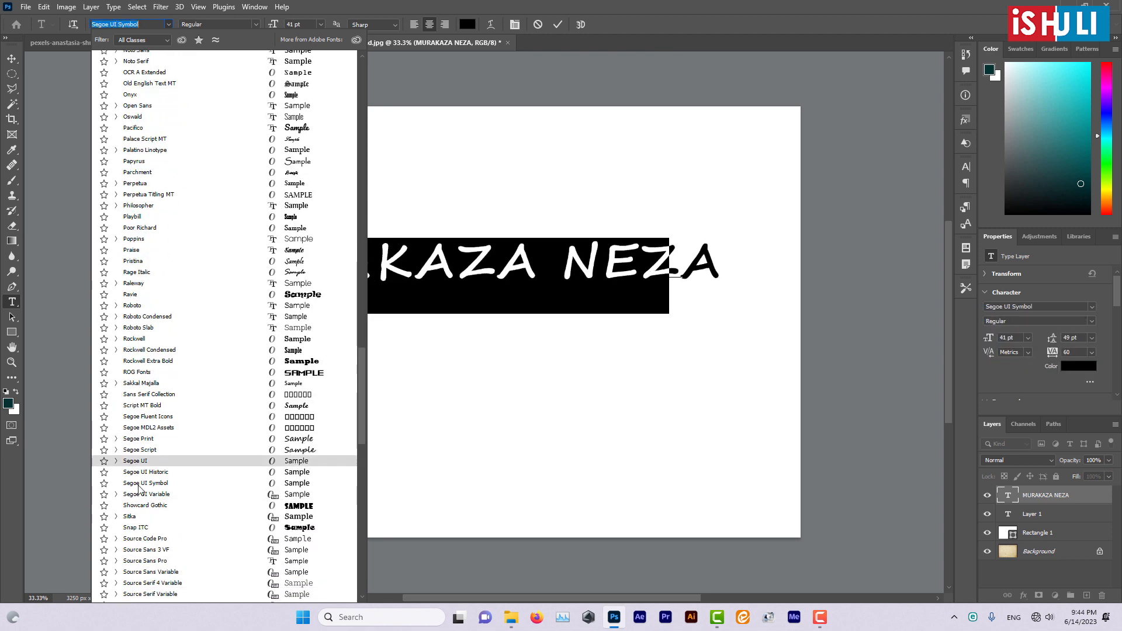
scroll(204, 467, "down", 9)
scroll(142, 489, "down", 2)
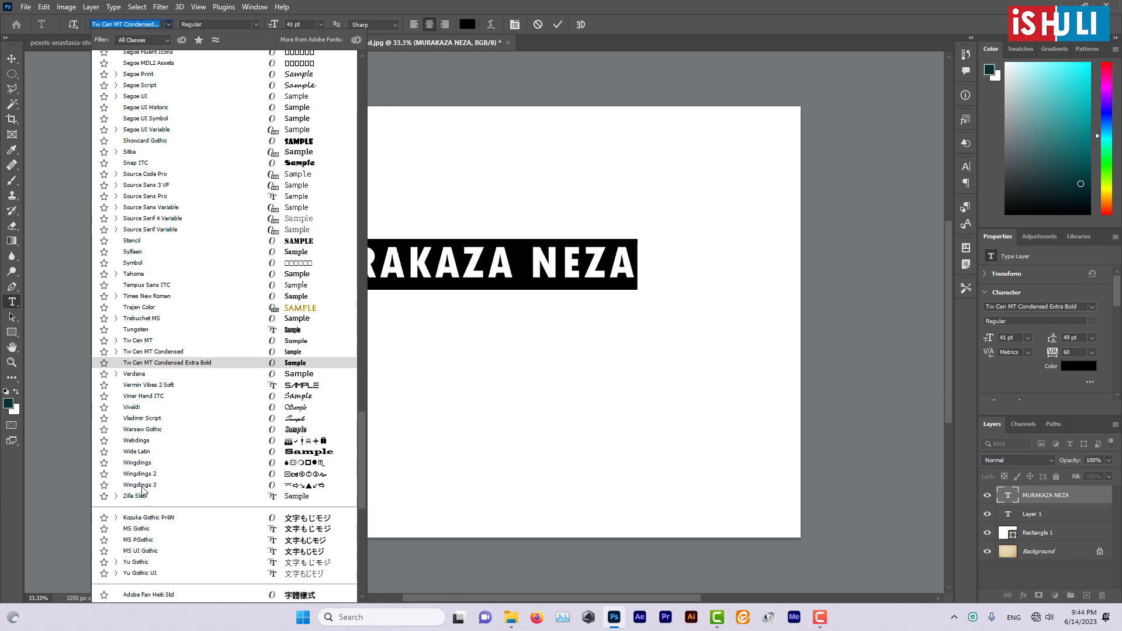
scroll(142, 490, "up", 7)
scroll(142, 490, "up", 5)
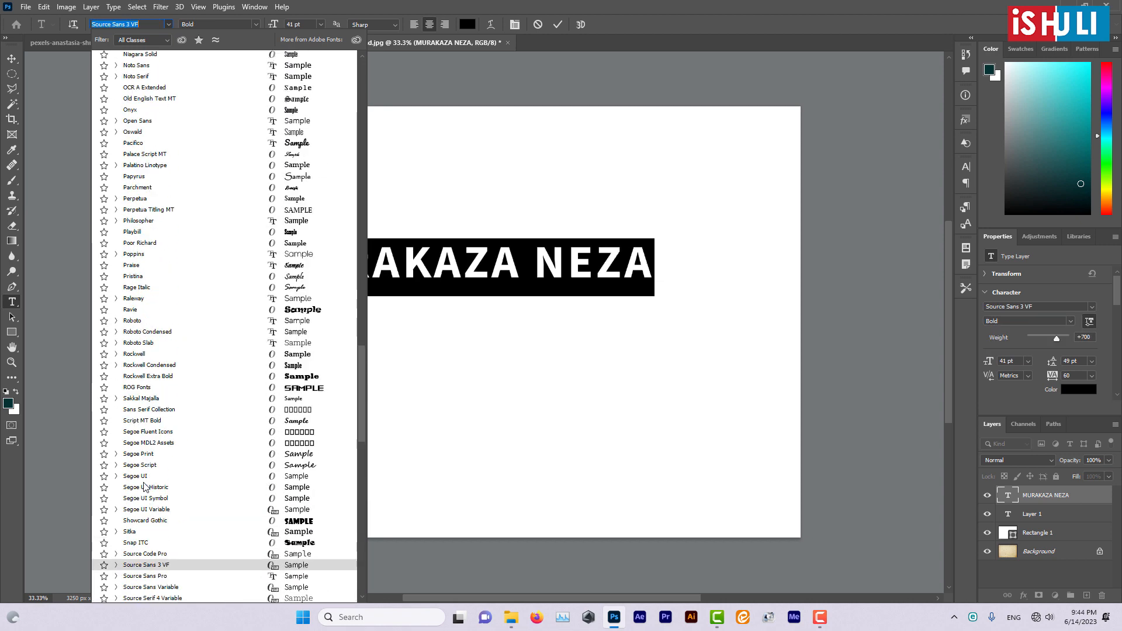
- Search the fonts for "PRA" and apply Praise Regular to the "MURAKAZA NEZA" text, then deselect its characters
type("P")
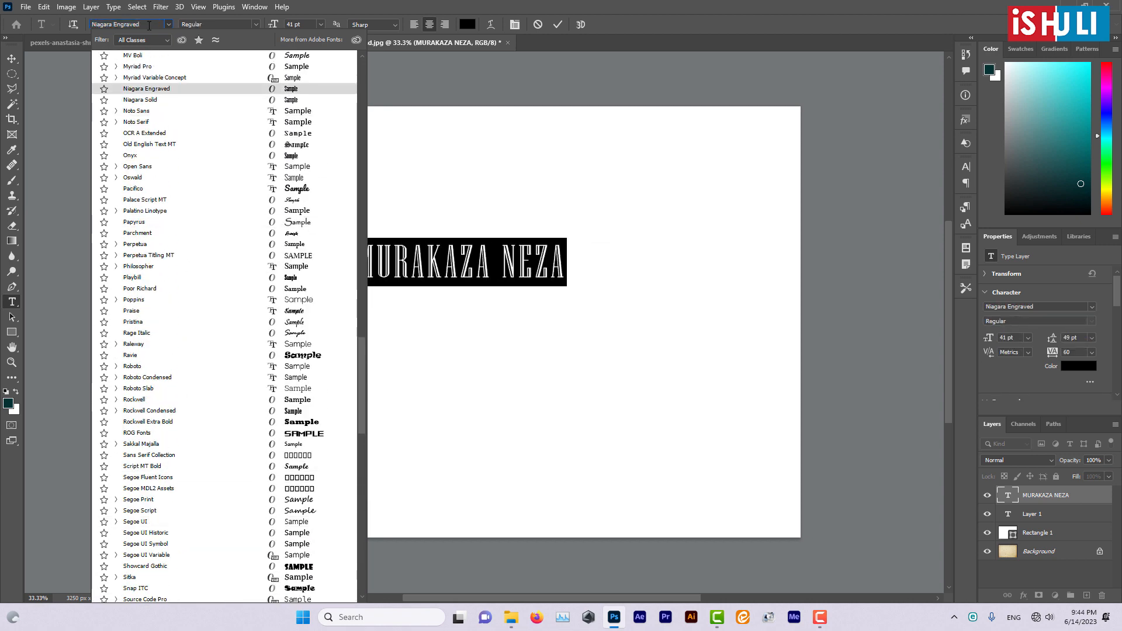
type("RA")
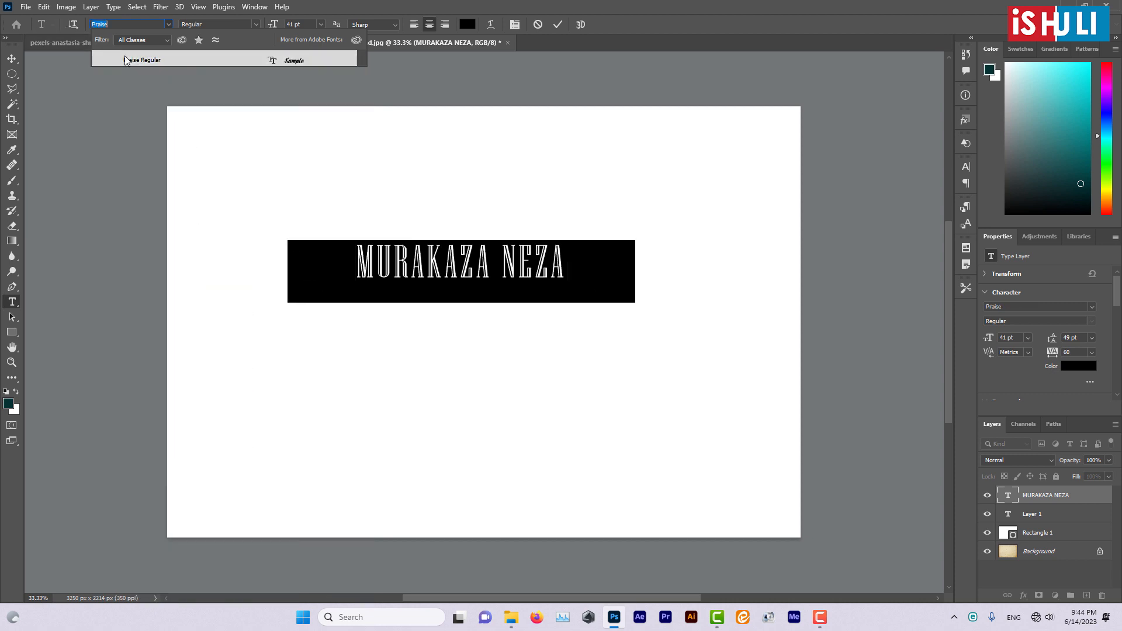
left_click(135, 60)
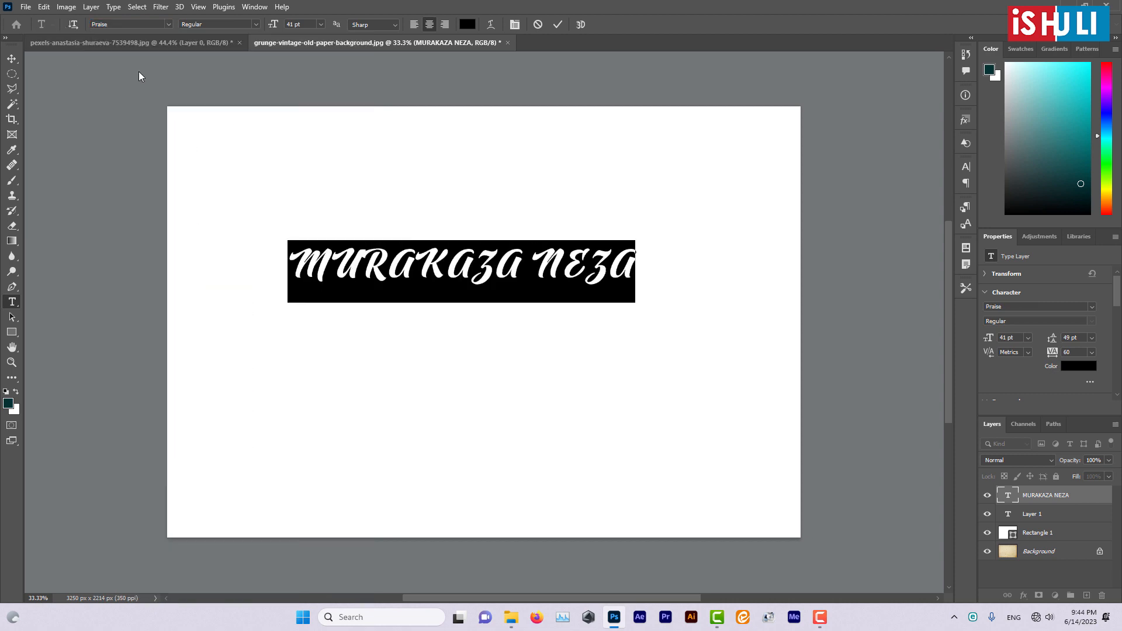
left_click(362, 270)
key("Right")
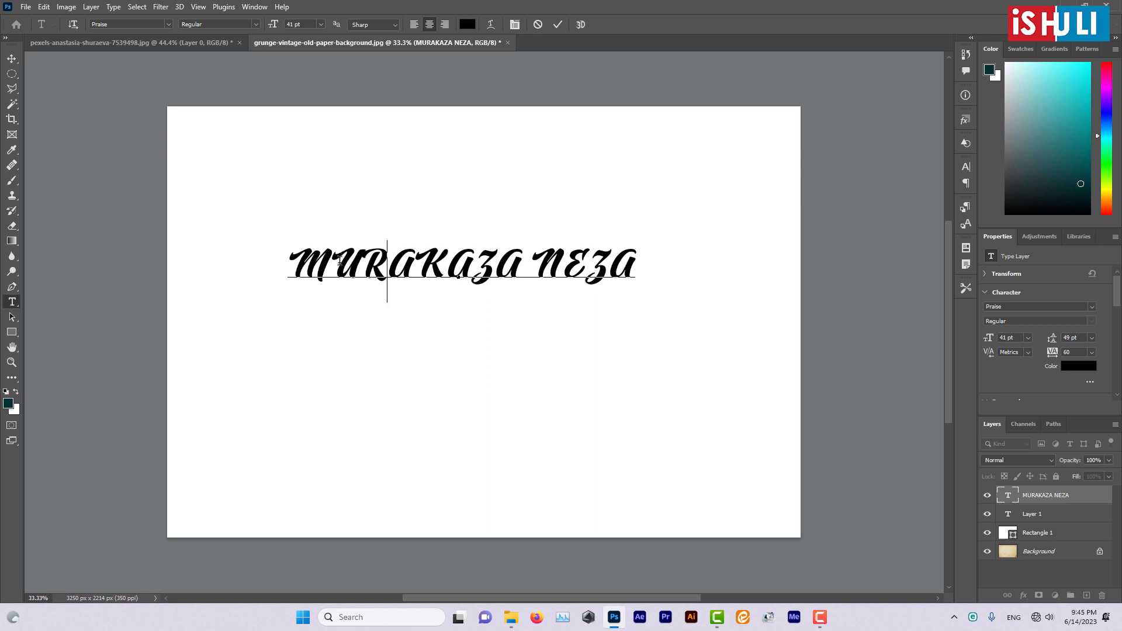
- Select the whole "MURAKAZA NEZA" text, search the fonts for "CENT" and apply Century Gothic Regular
key("ctrl+a")
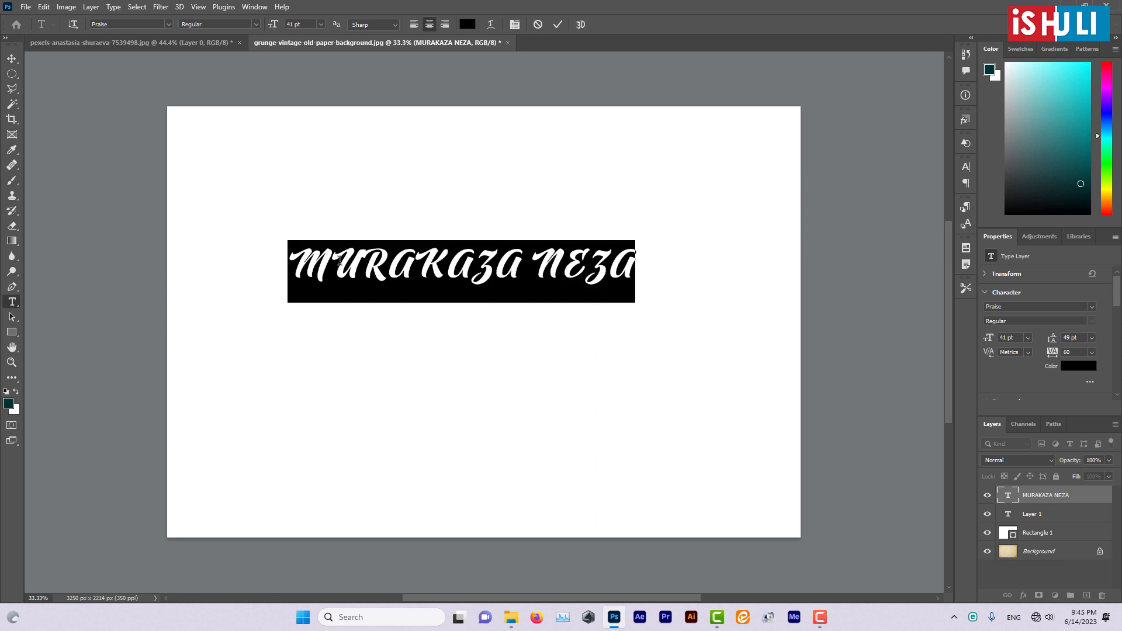
left_click(168, 24)
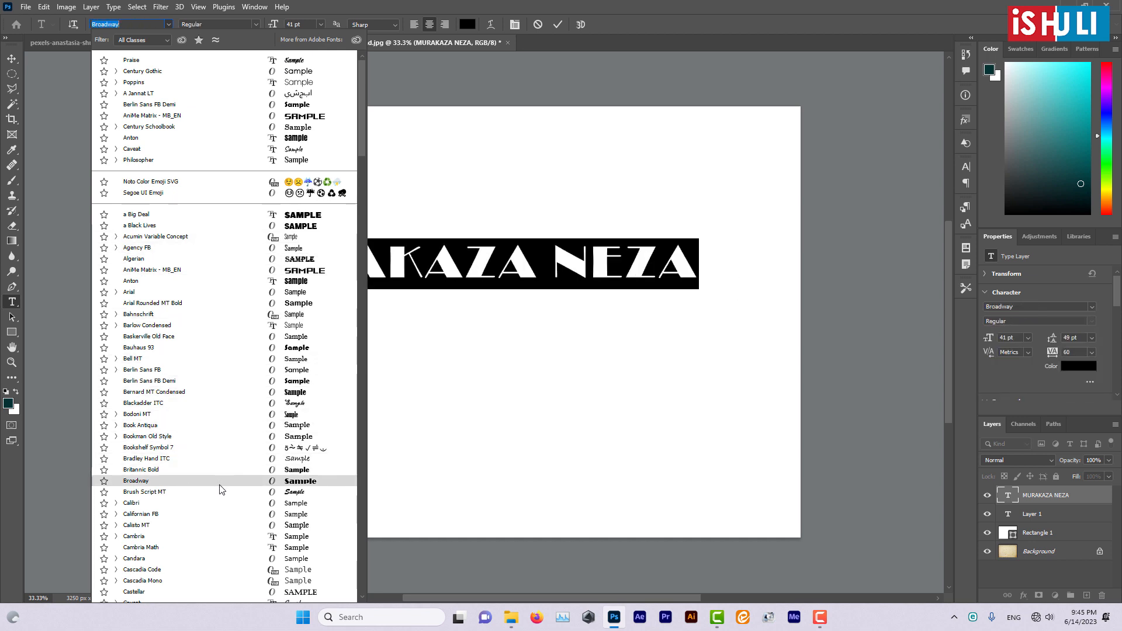
scroll(219, 497, "down", 4)
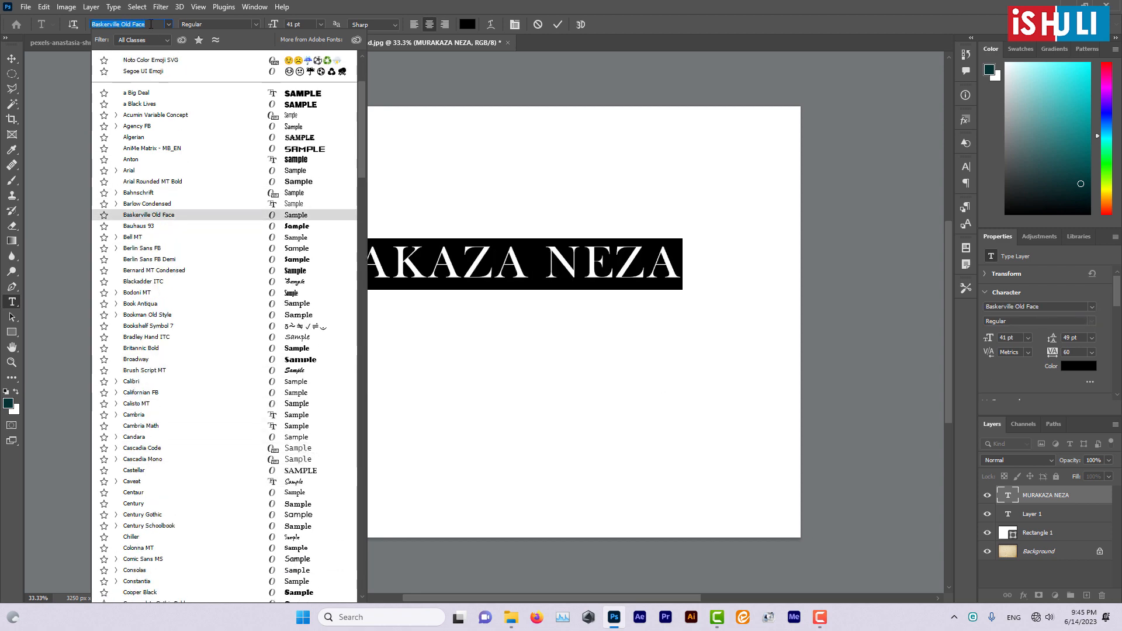
type("CE")
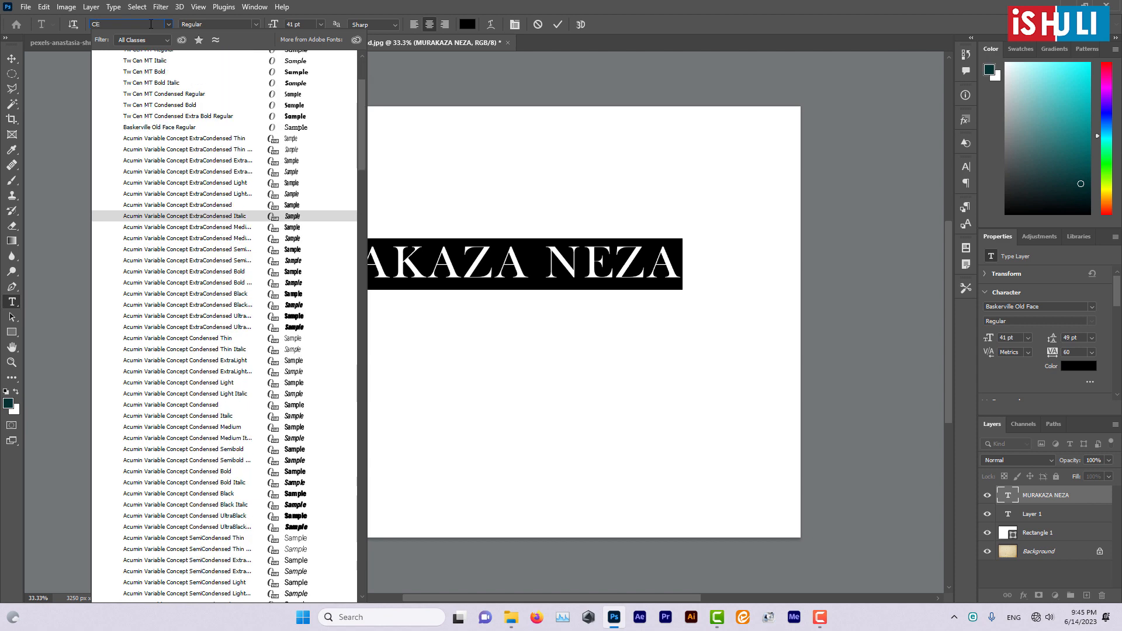
type("NR")
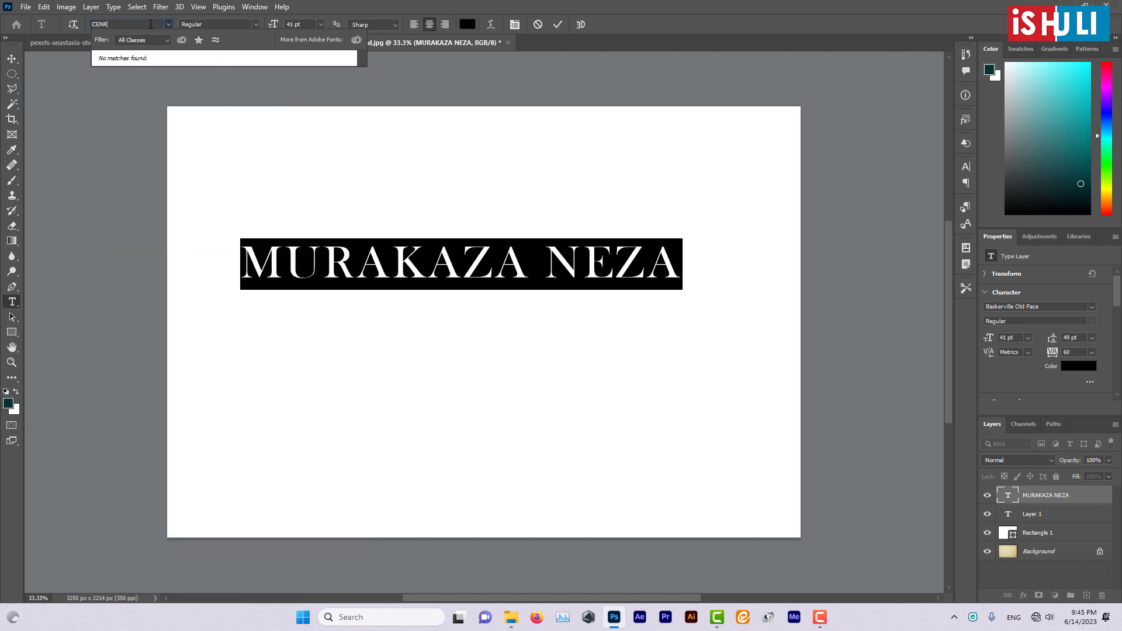
key("BackSpace")
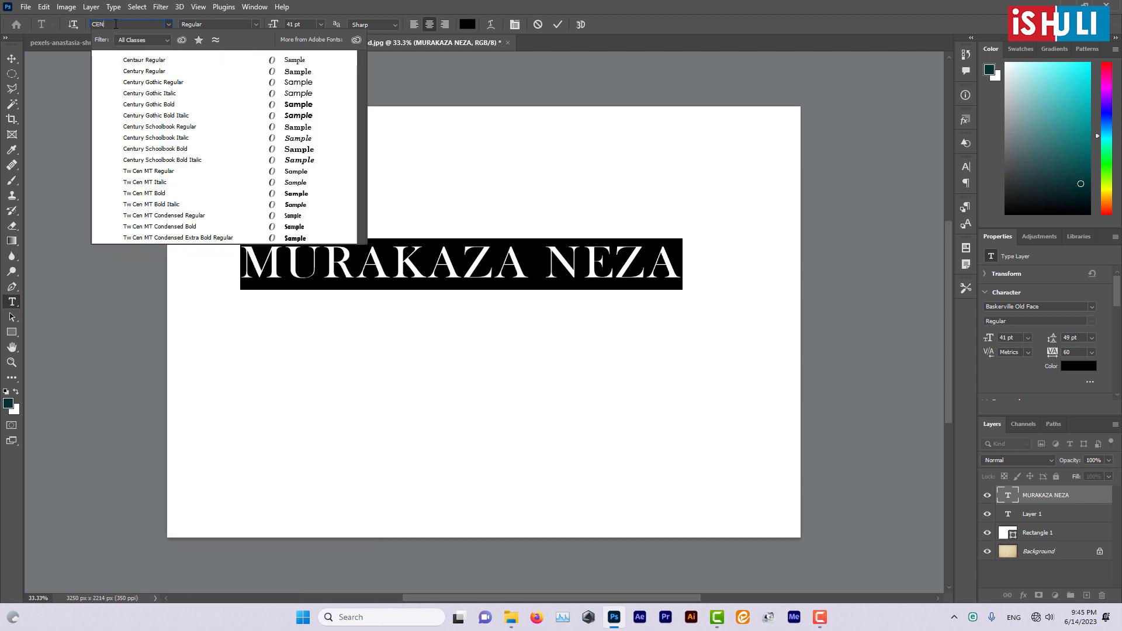
type("T")
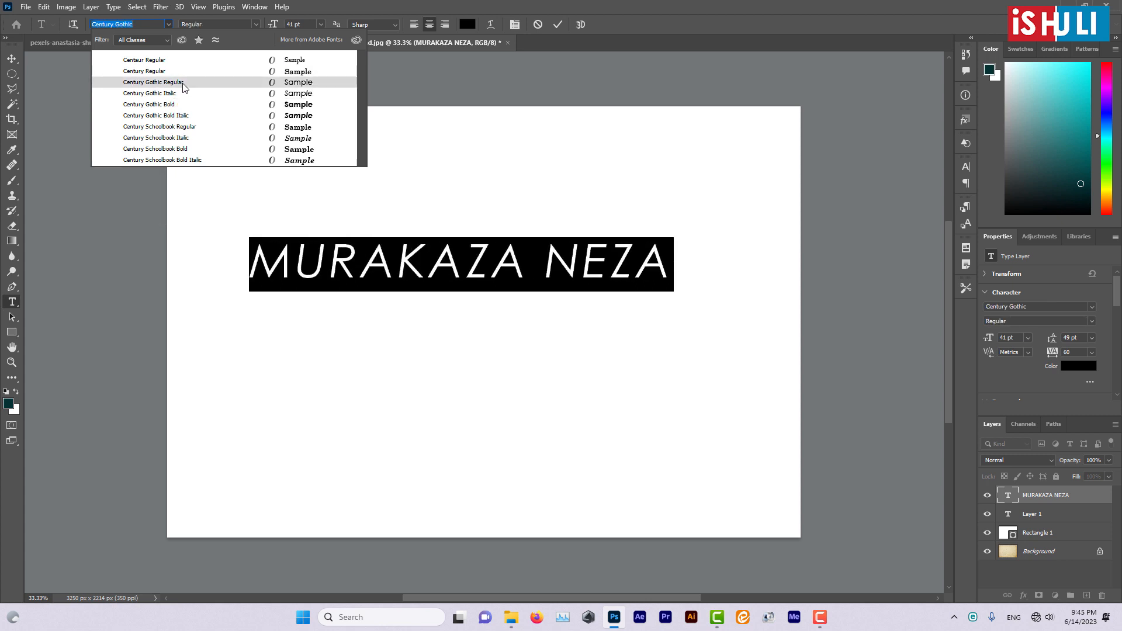
left_click(182, 84)
left_click(467, 276)
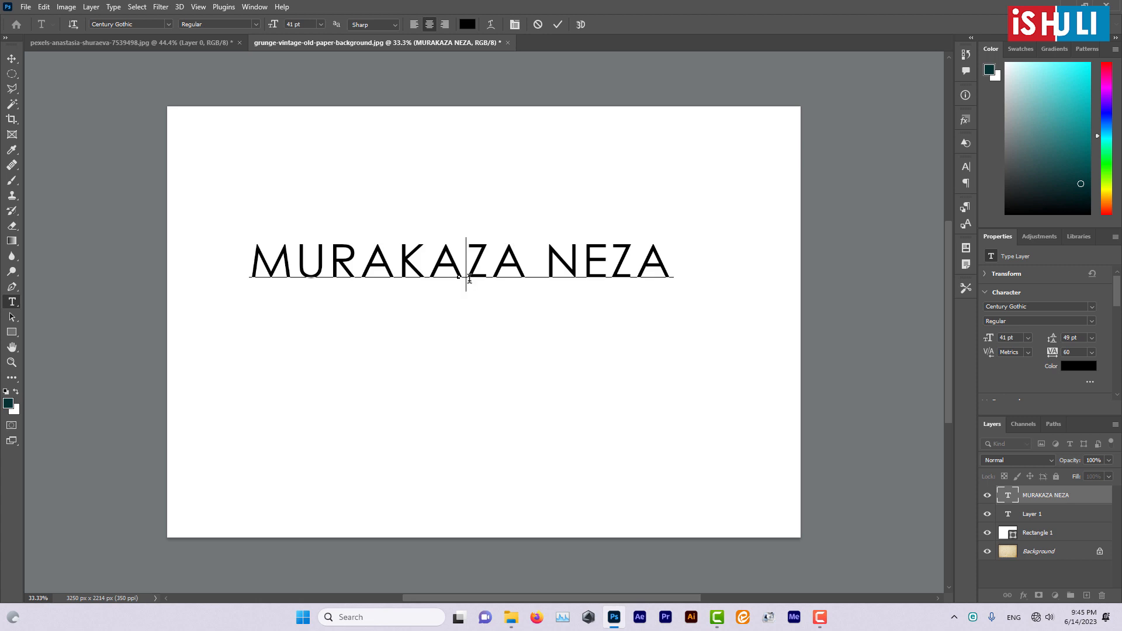
- Select all the characters of "MURAKAZA NEZA" and choose Regular as the font style
key("ctrl+a")
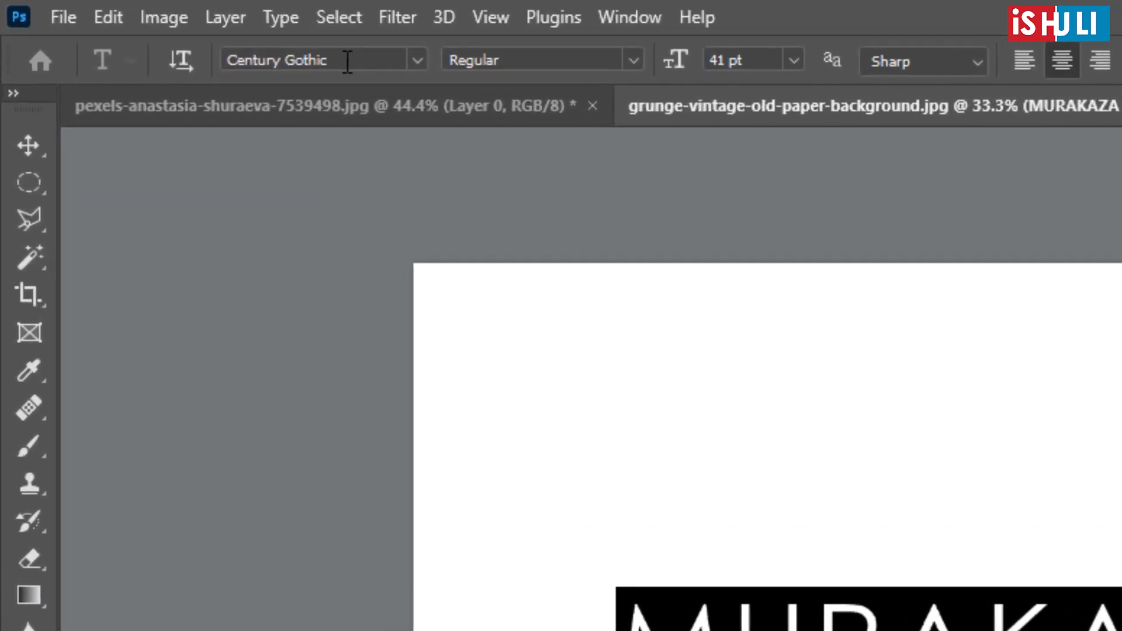
left_click(140, 25)
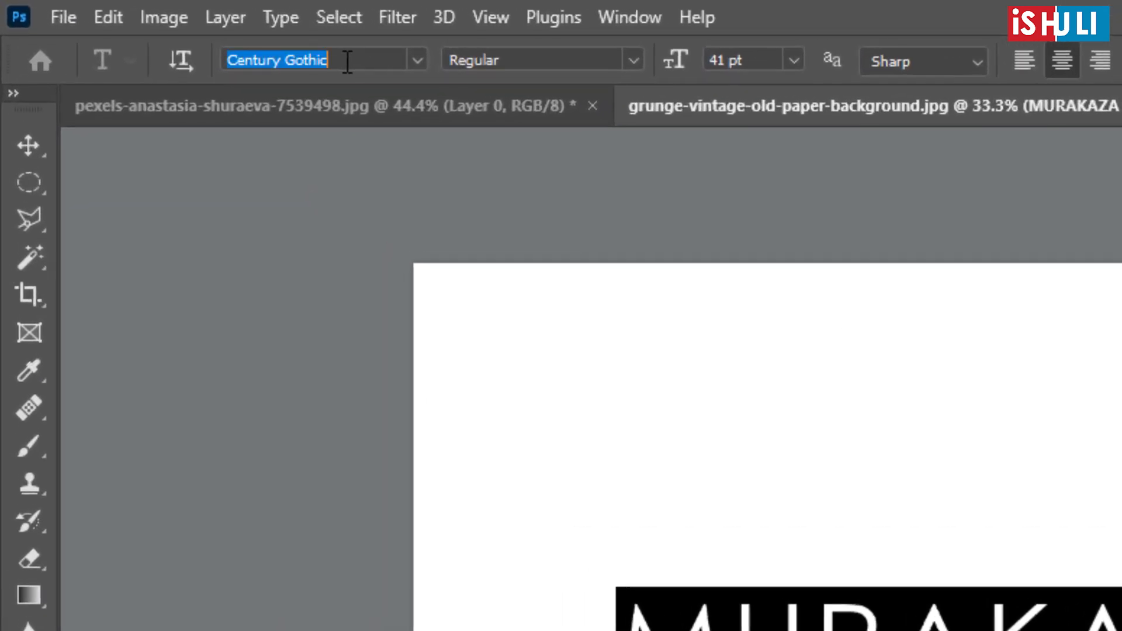
left_click_drag(347, 60, 218, 55)
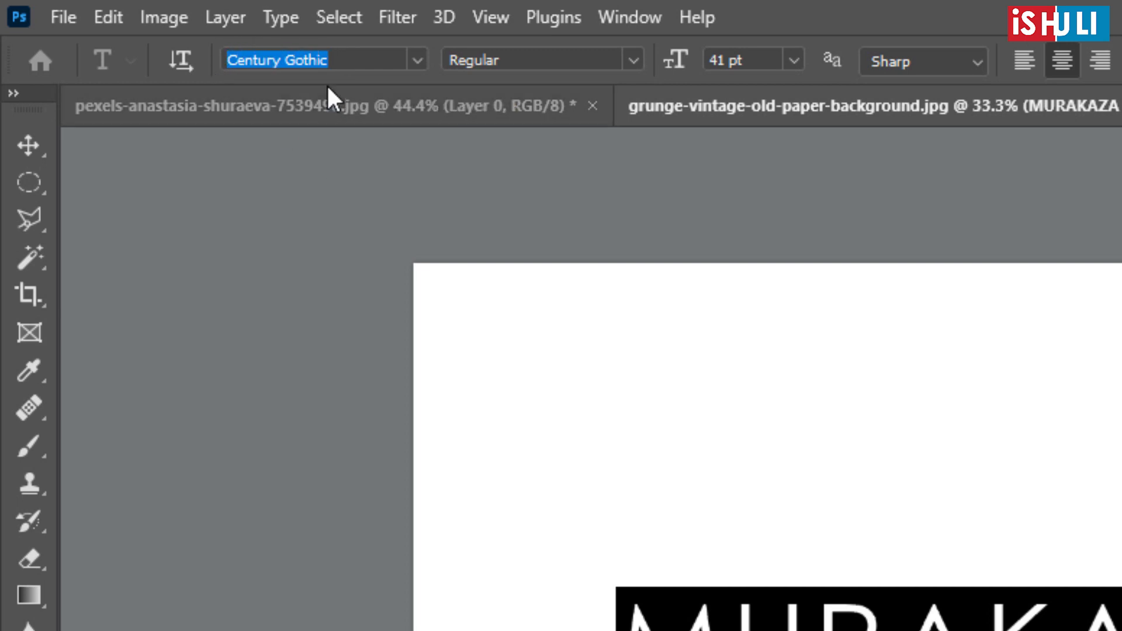
left_click(501, 59)
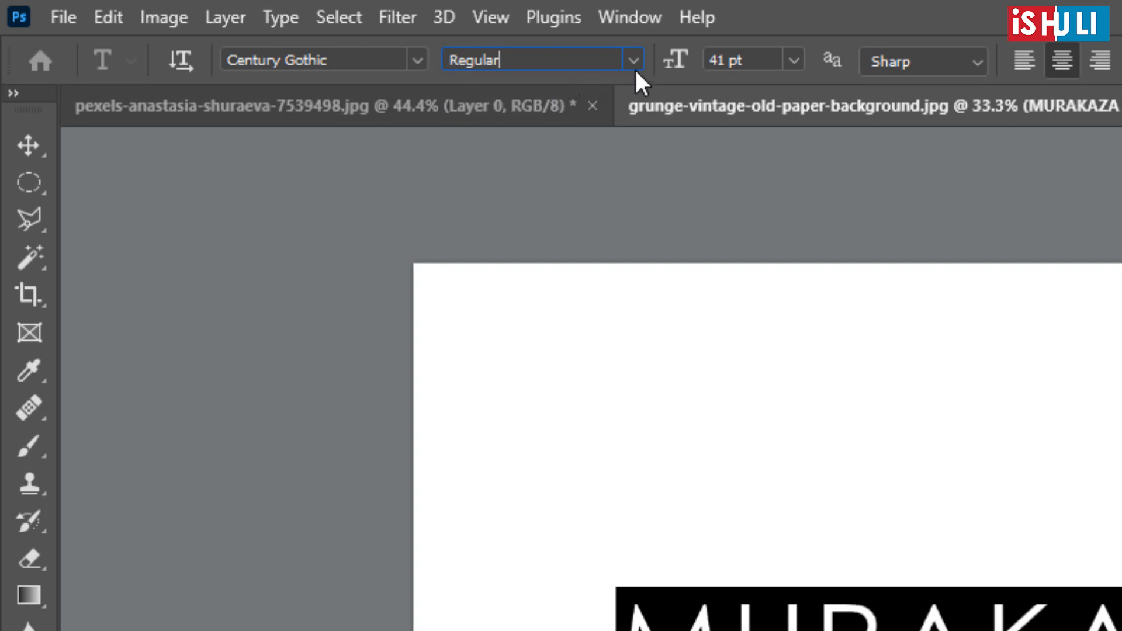
left_click(639, 54)
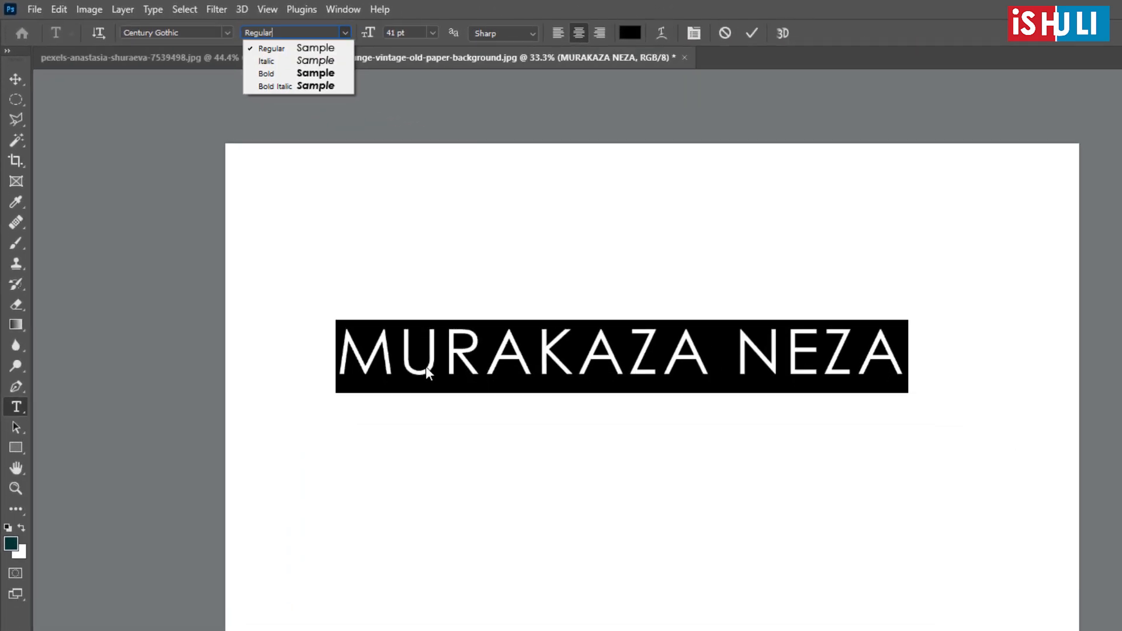
left_click(315, 49)
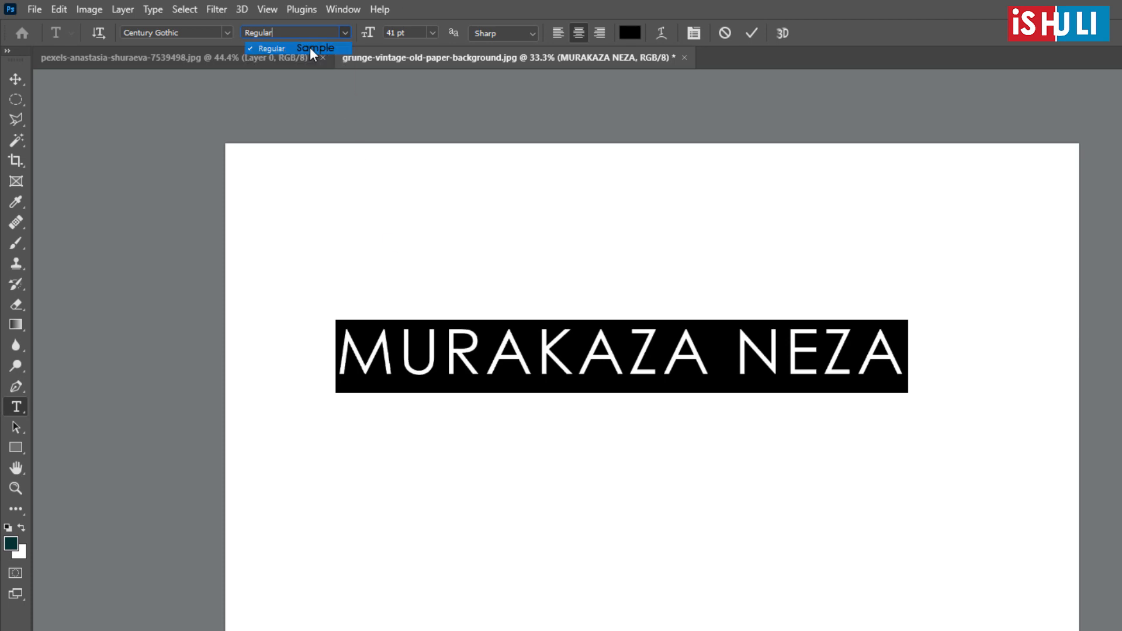
left_click(456, 355)
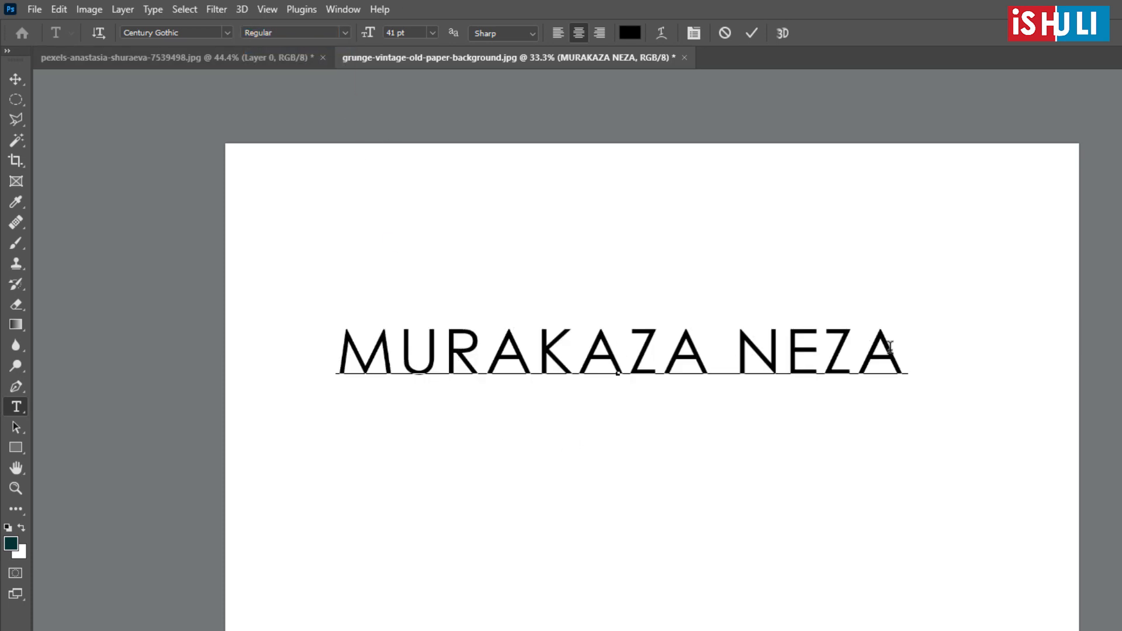
- Select all the characters of "MURAKAZA NEZA", try the Italic font style and return the text to Regular
left_click(386, 358)
key("ctrl+a")
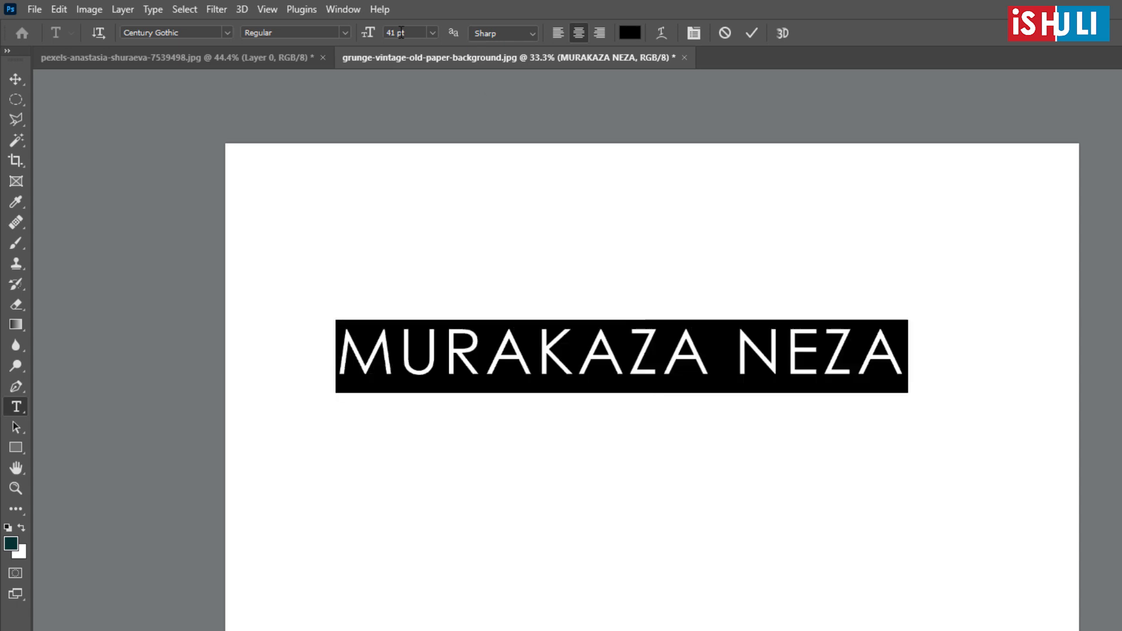
left_click(347, 33)
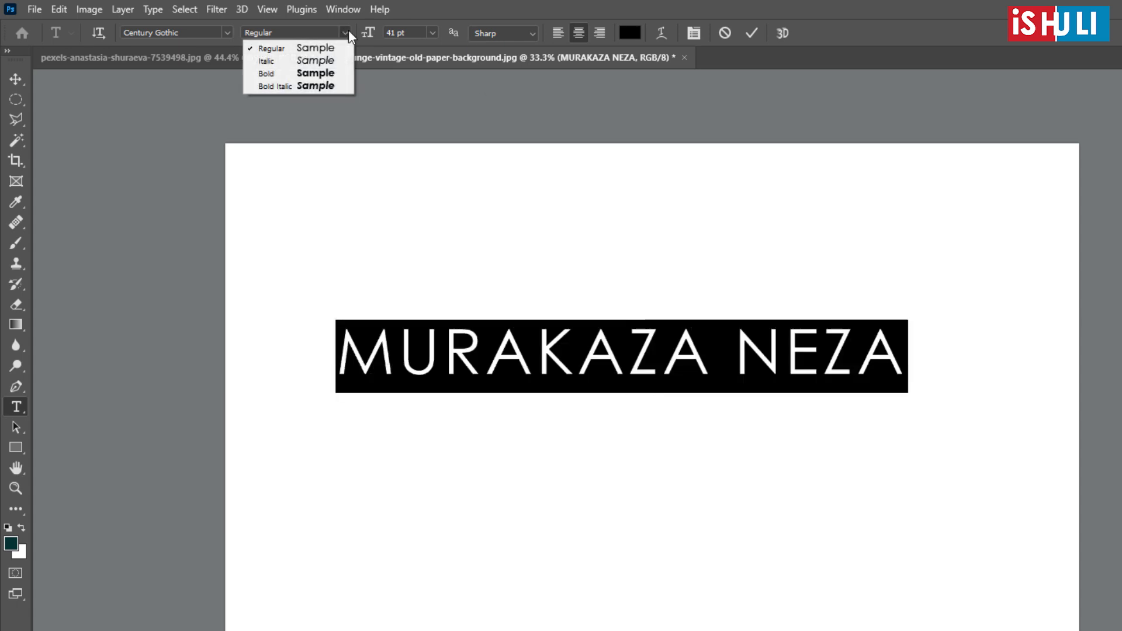
left_click(315, 62)
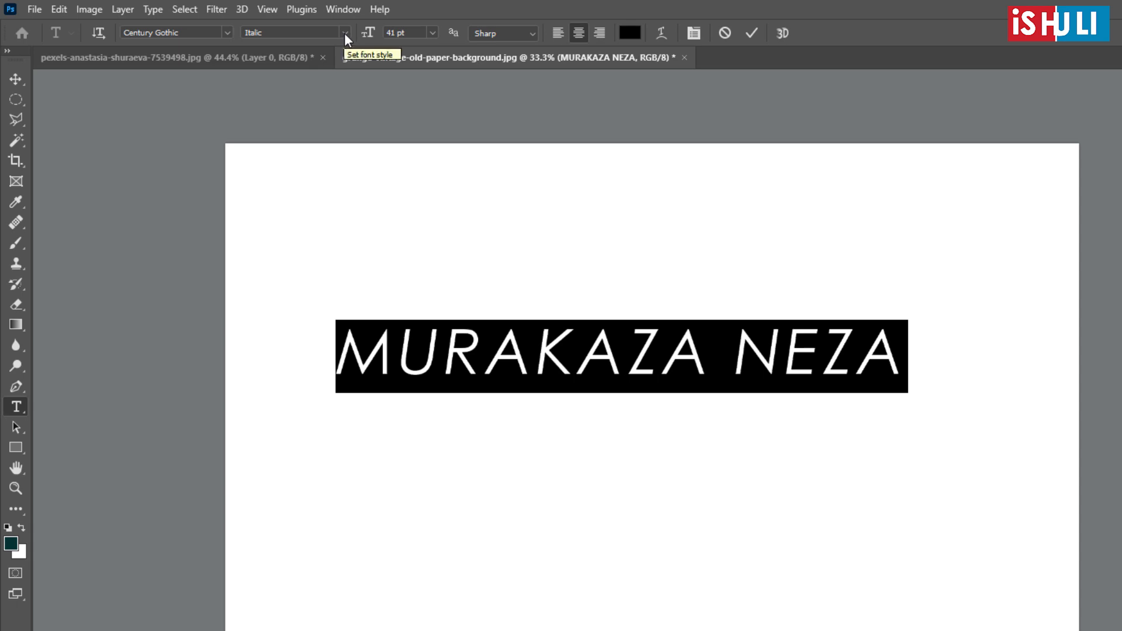
left_click(344, 34)
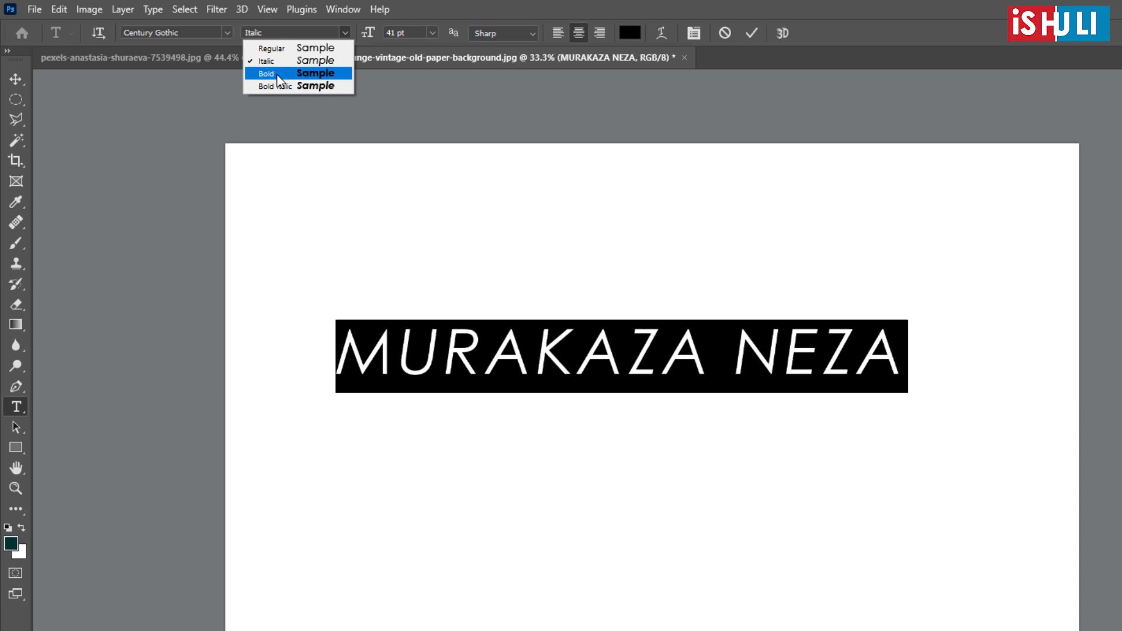
left_click(274, 49)
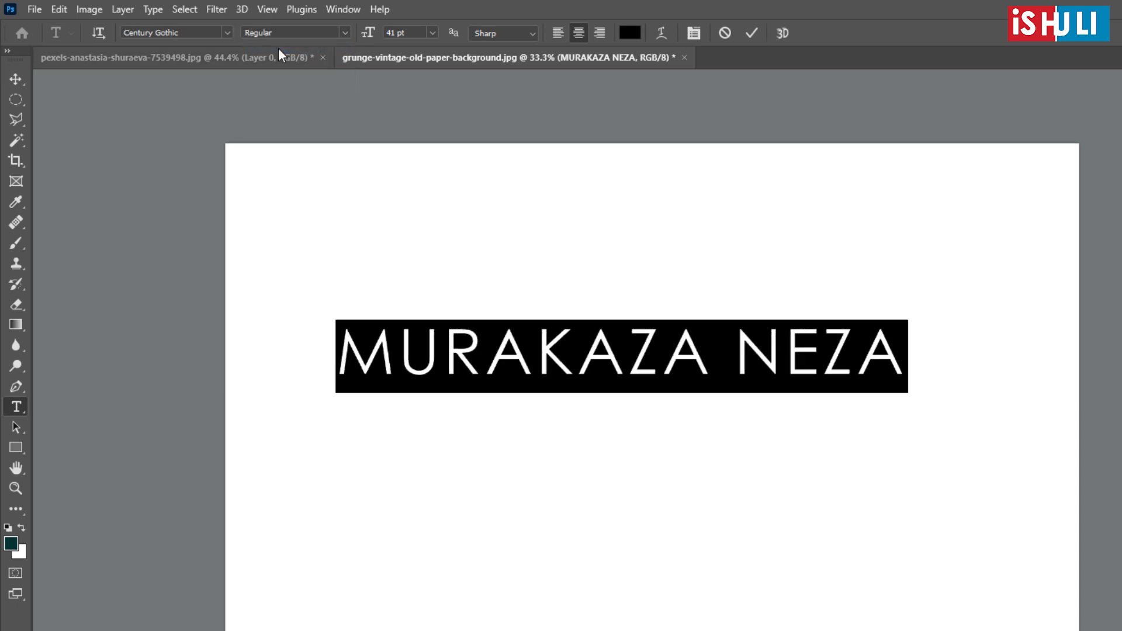
- Apply the Bold font style to "MURAKAZA NEZA", deselect its characters to view it, and select them all again
left_click(345, 33)
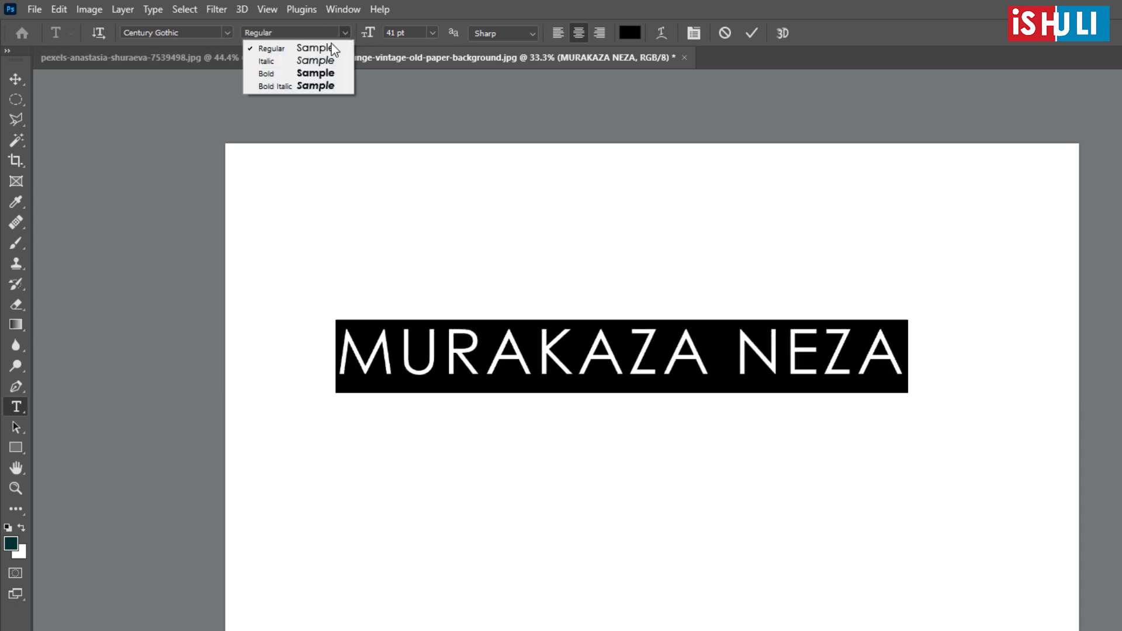
left_click(309, 74)
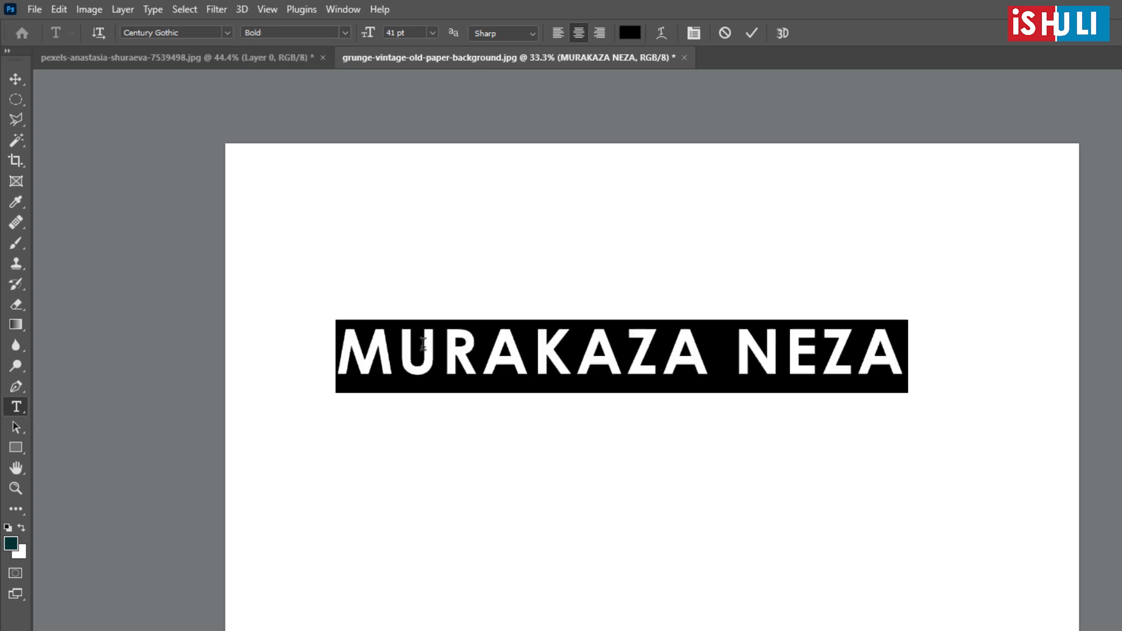
left_click(468, 374)
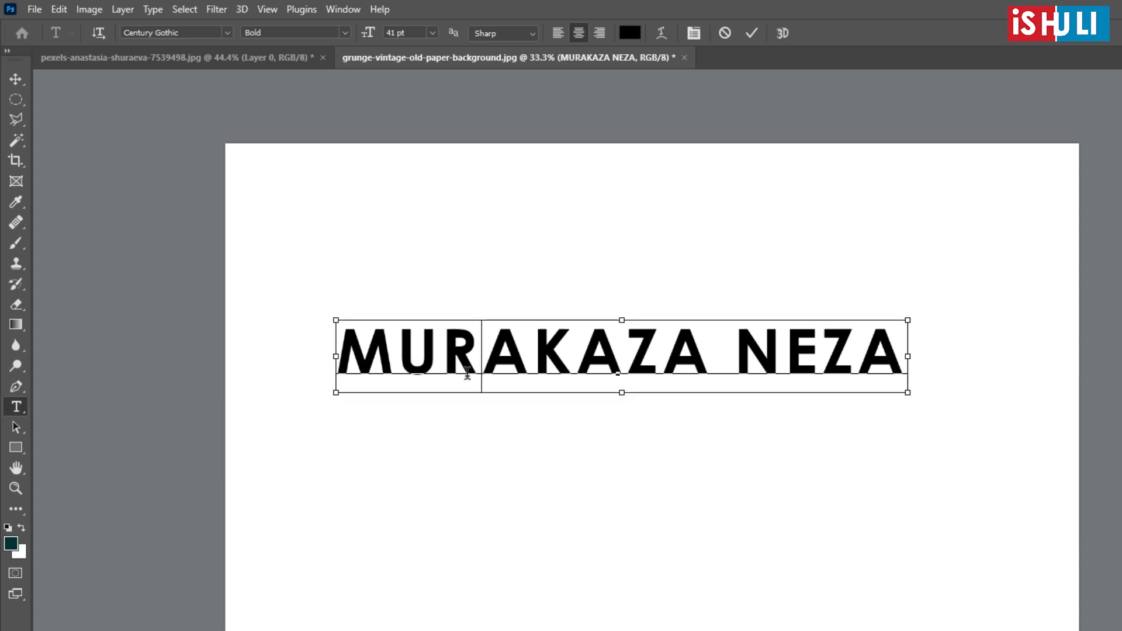
key("ctrl+a")
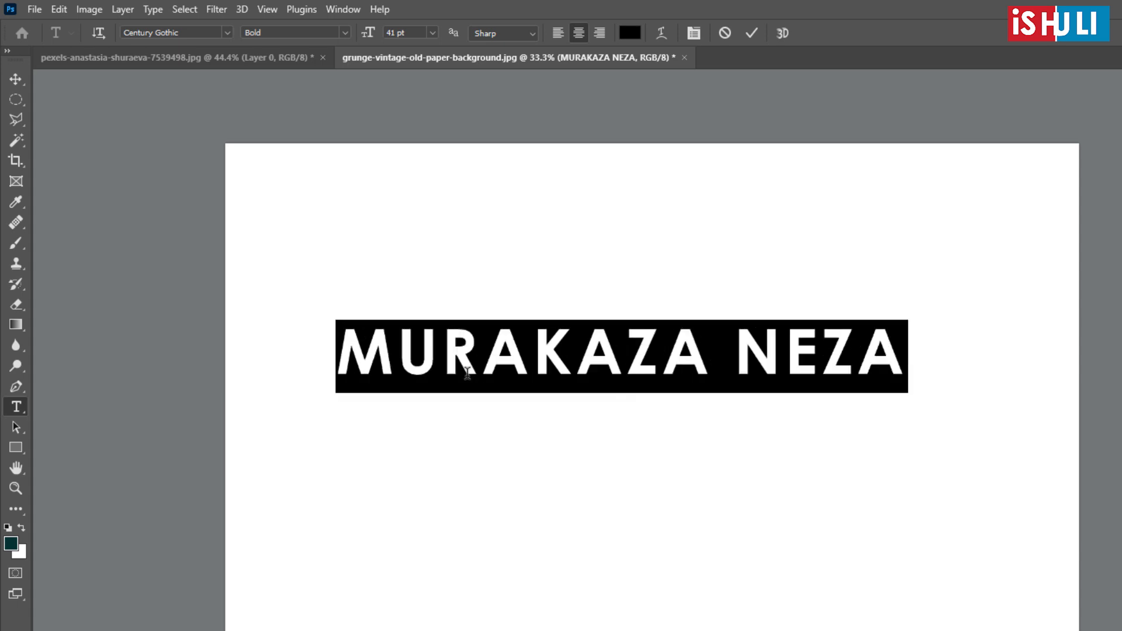
- Compare the weights by switching the selected text back to Regular and reapplying Bold
left_click(345, 35)
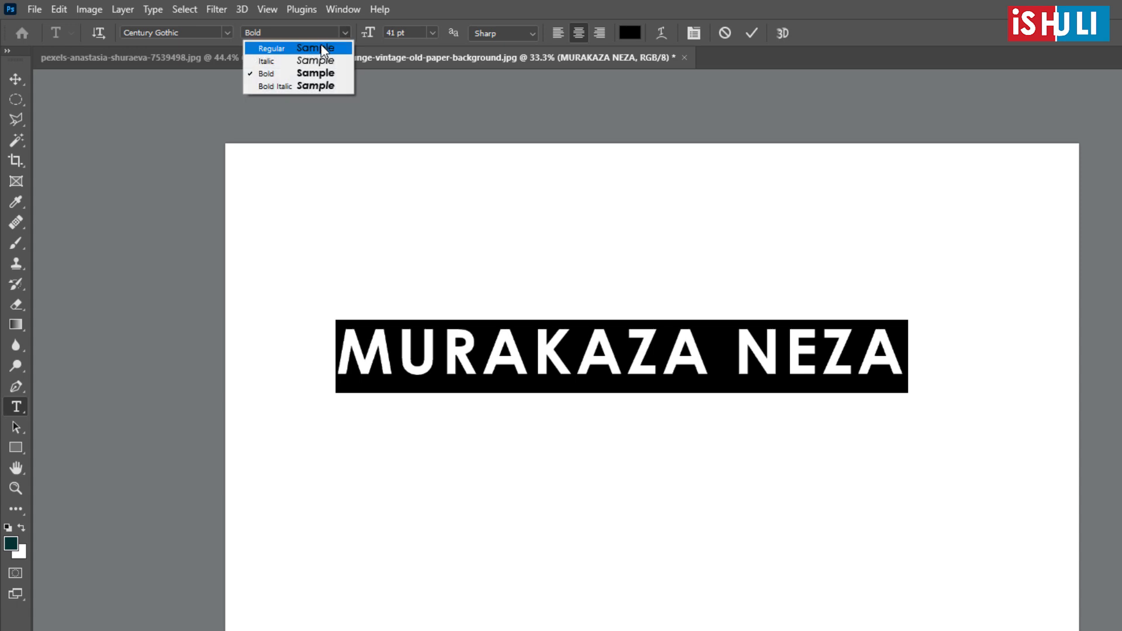
left_click(321, 47)
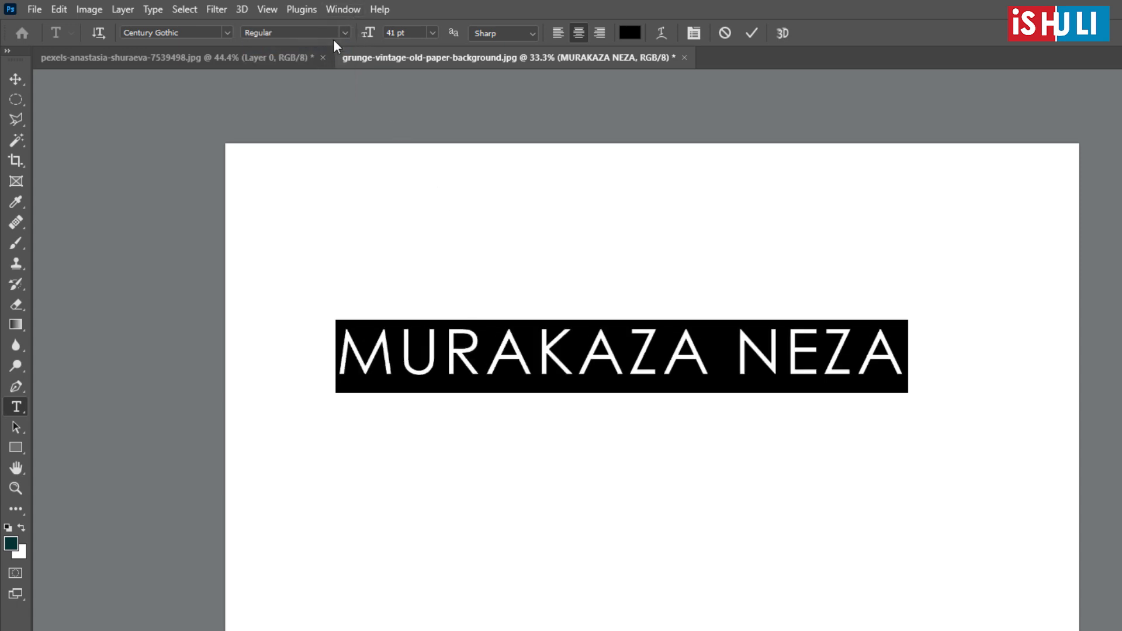
left_click(341, 34)
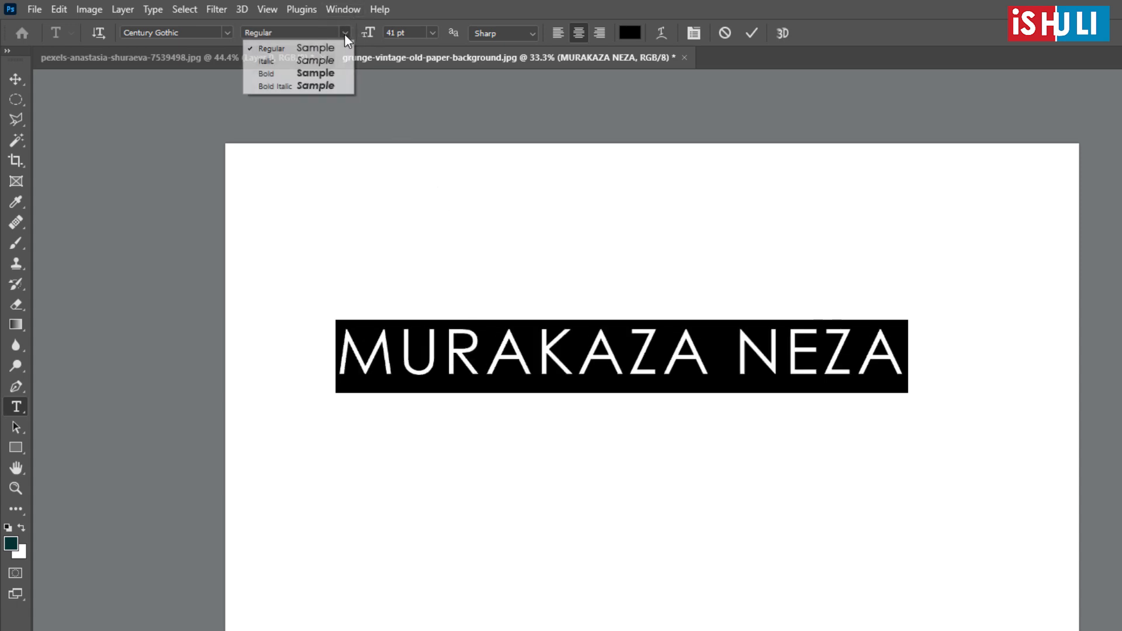
left_click(332, 81)
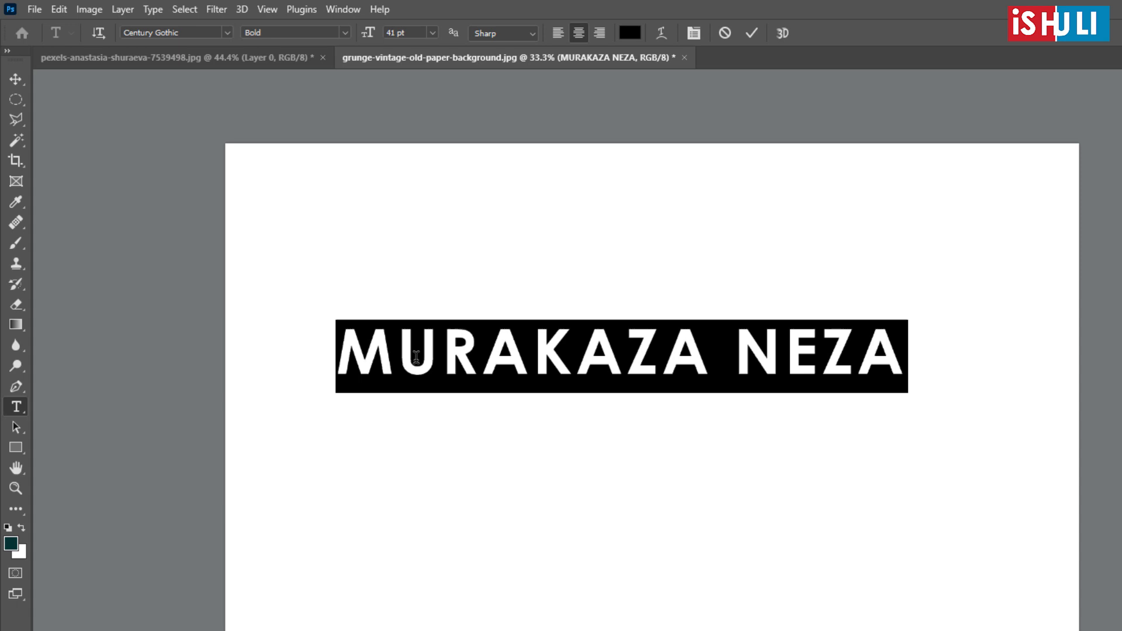
- Change the font style of the selected text to Bold Italic and commit the edit
left_click(346, 34)
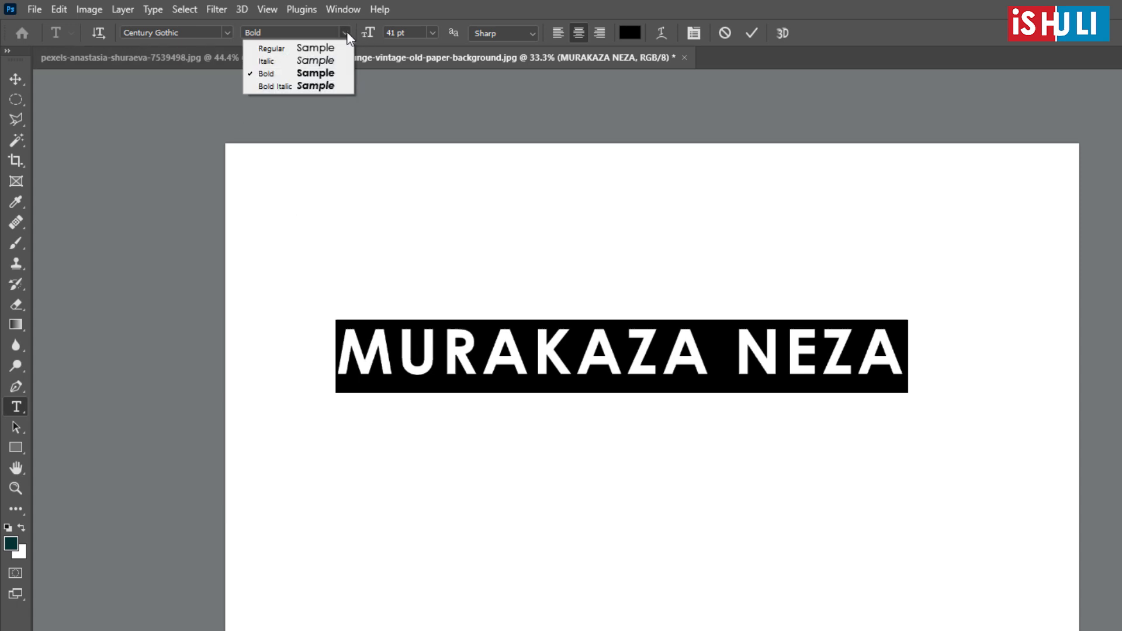
left_click(267, 86)
key("ctrl+Return")
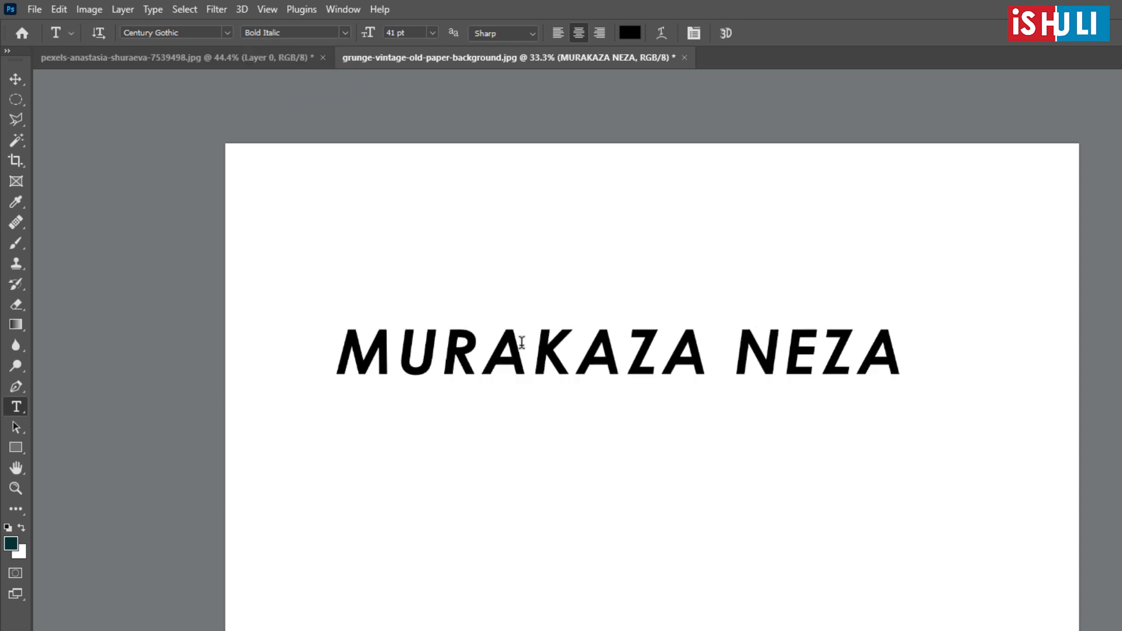
- Select the whole "MURAKAZA NEZA" text and try the preset font sizes 6, 10, 18, 30 and 72 pt on it
left_click(521, 342)
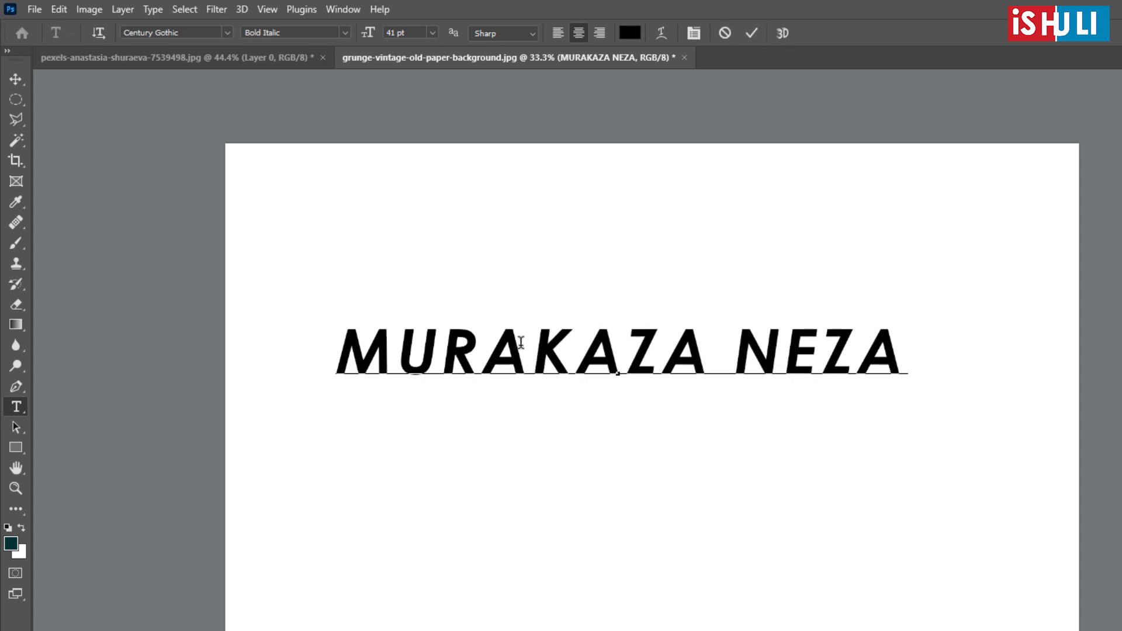
key("ctrl+a")
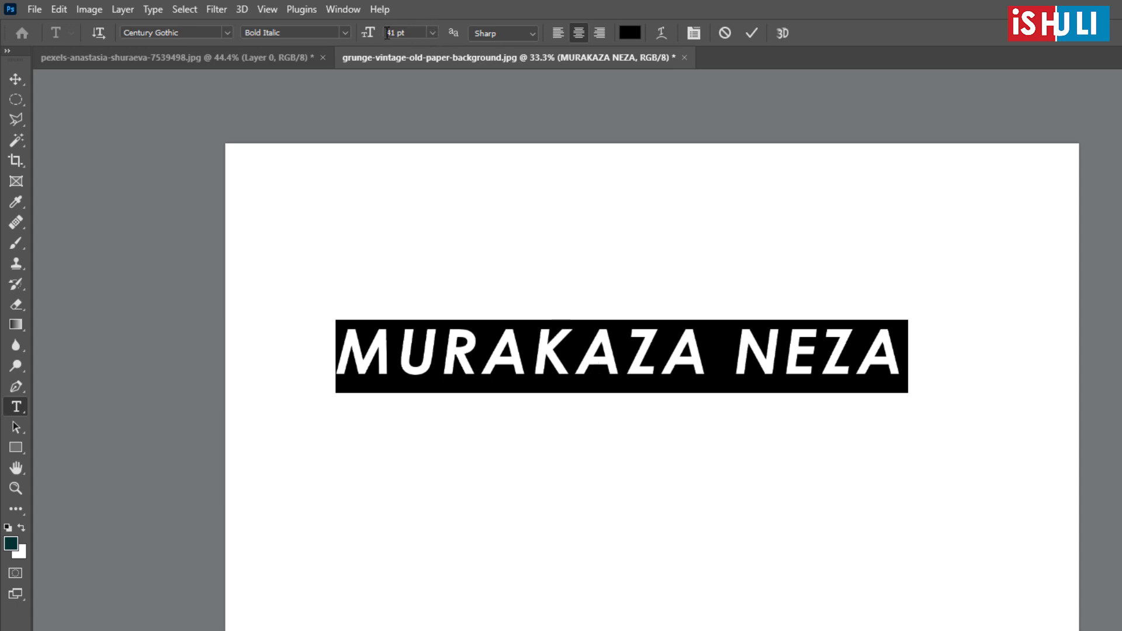
left_click(432, 33)
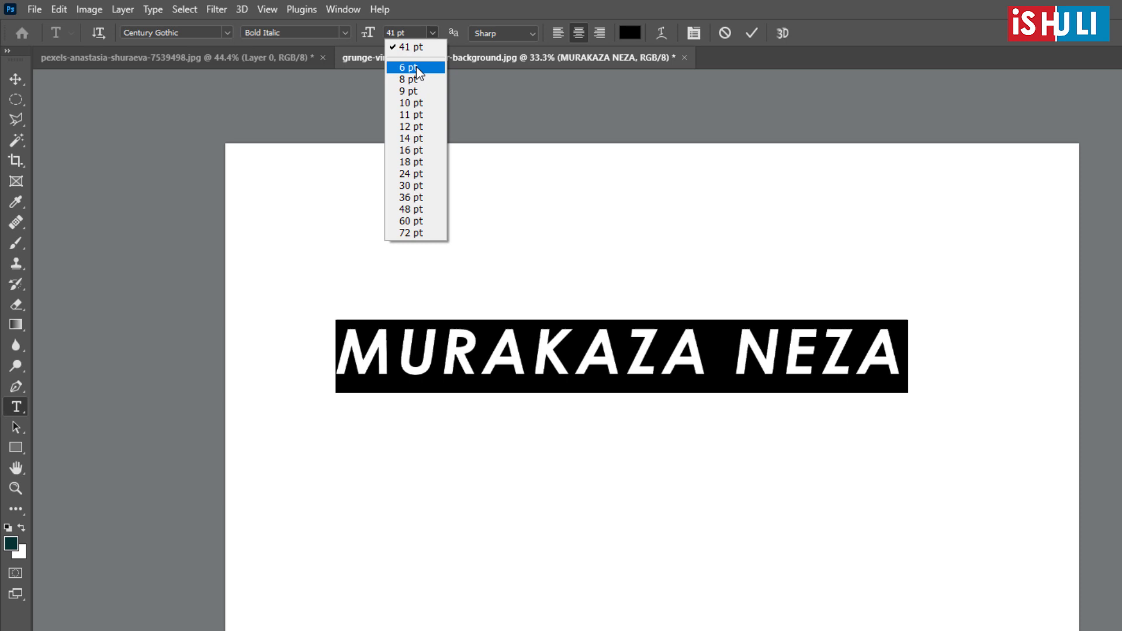
left_click(416, 67)
left_click(433, 32)
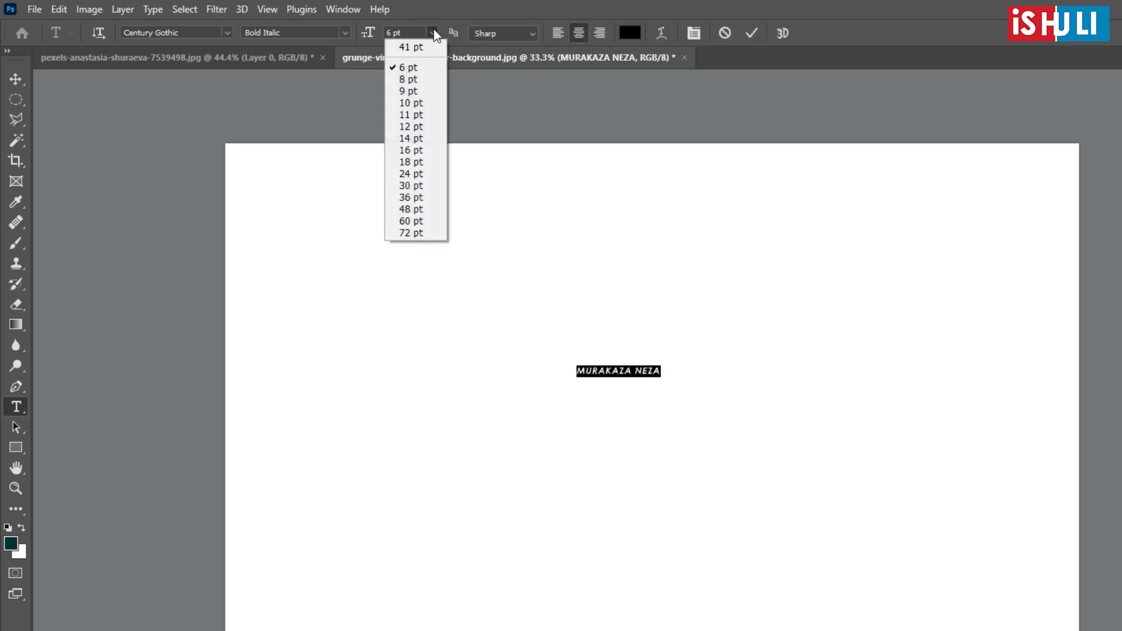
left_click(418, 107)
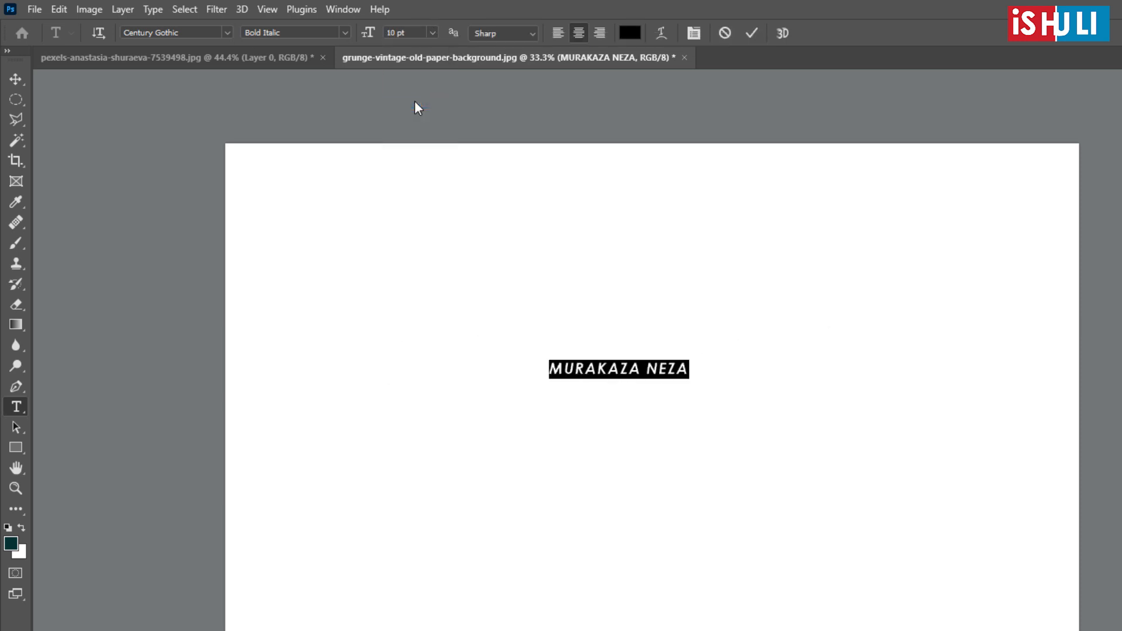
left_click(432, 32)
left_click(413, 161)
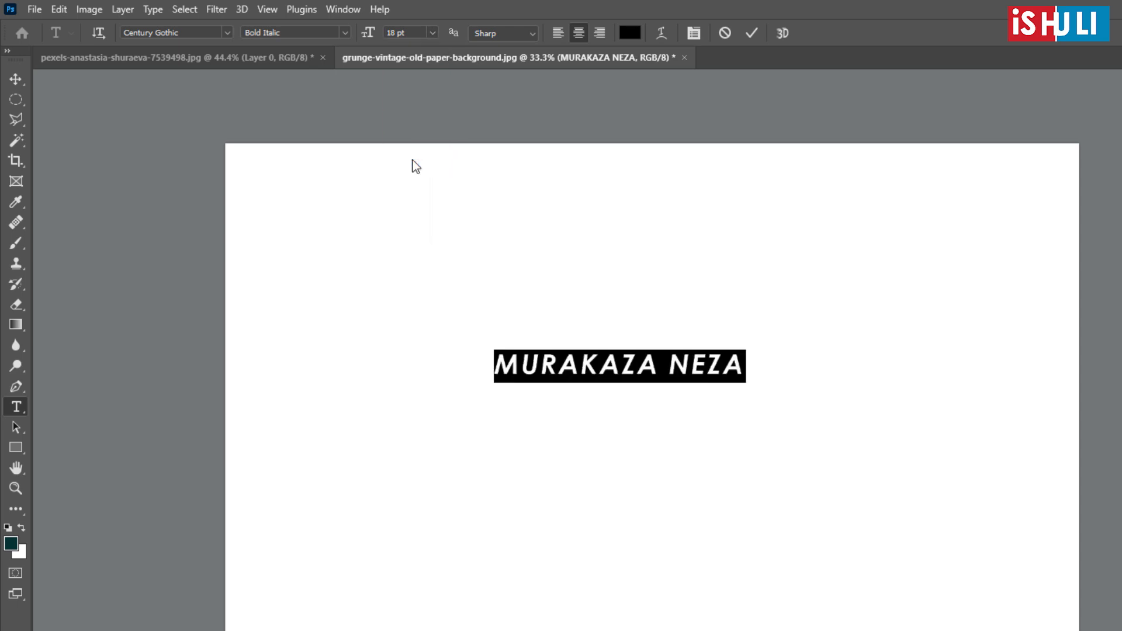
left_click(432, 32)
left_click(417, 187)
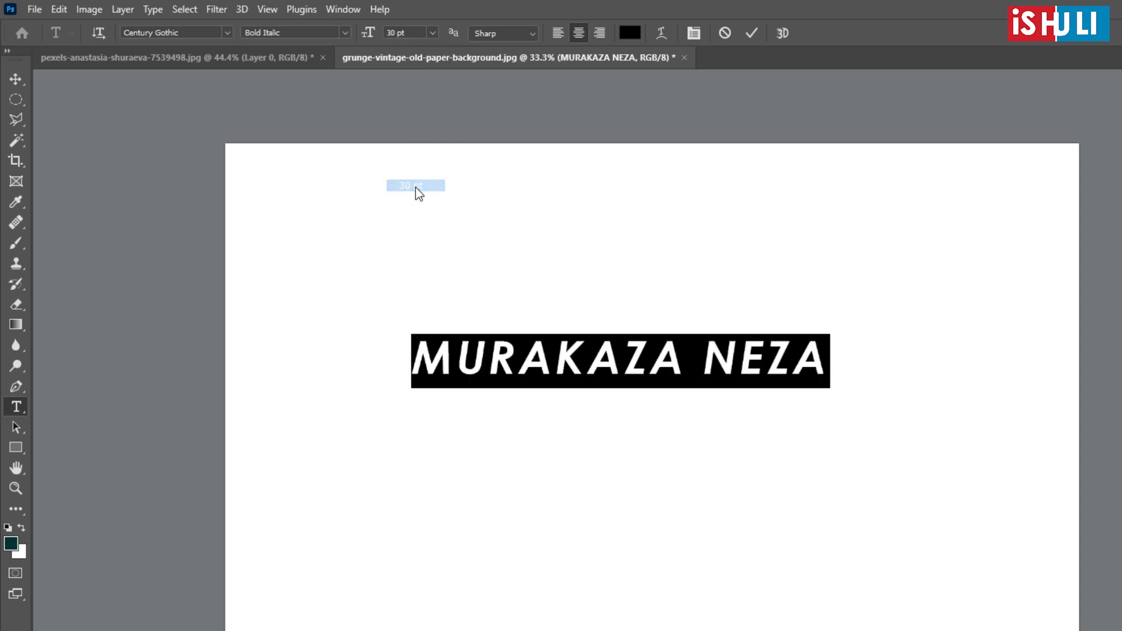
left_click(429, 34)
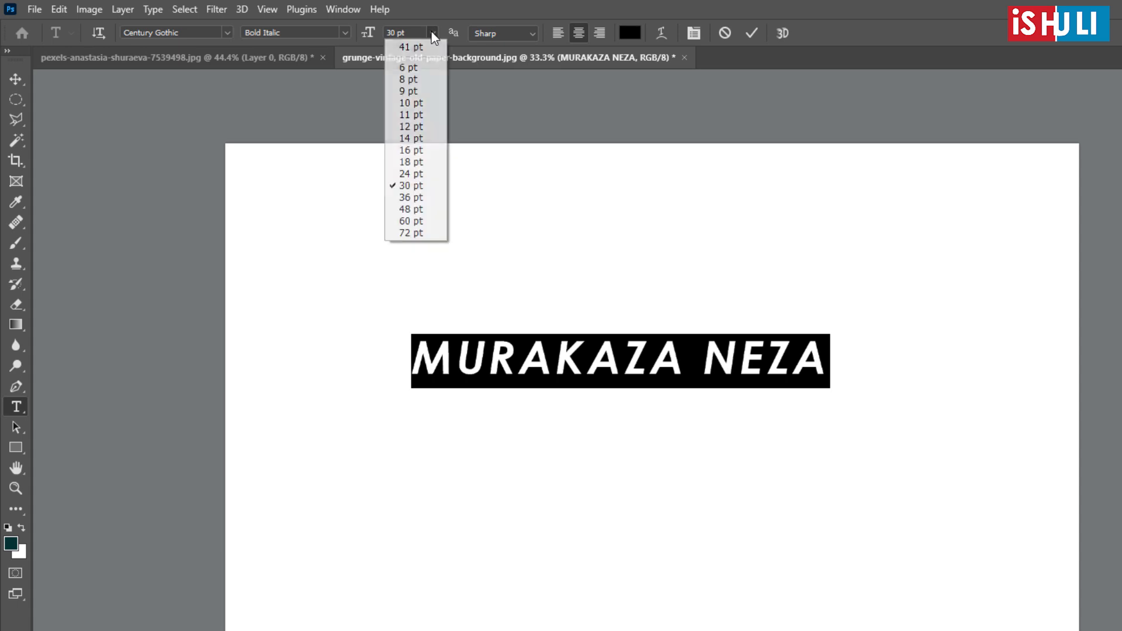
left_click(417, 234)
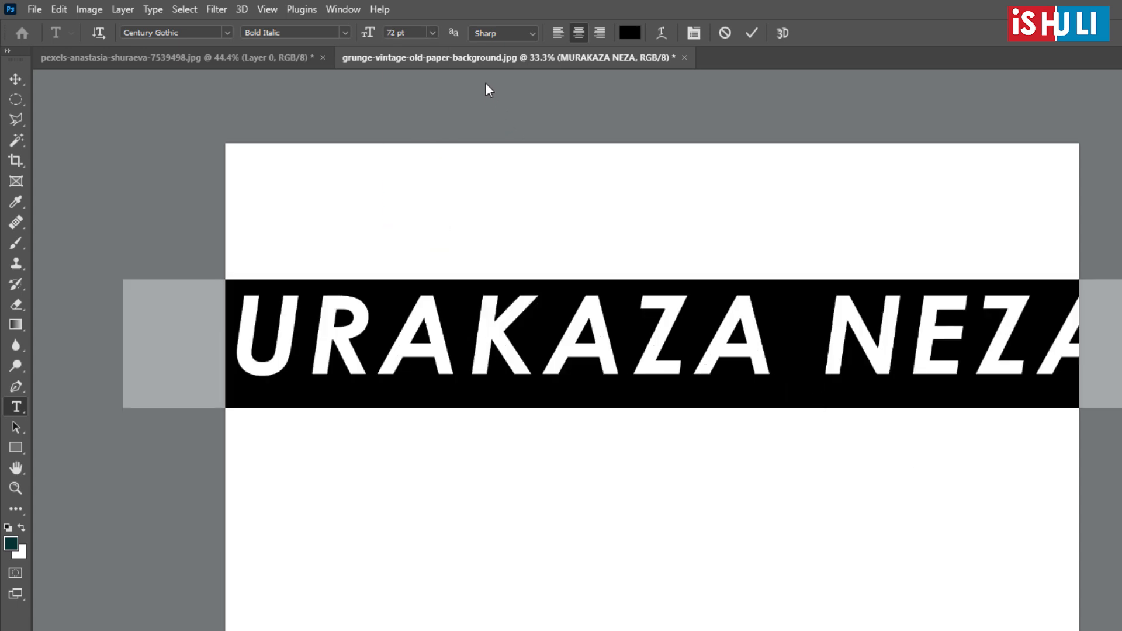
- Set the font size of the selected text to 30 pt and move the text slightly down and right on the canvas
left_click(432, 32)
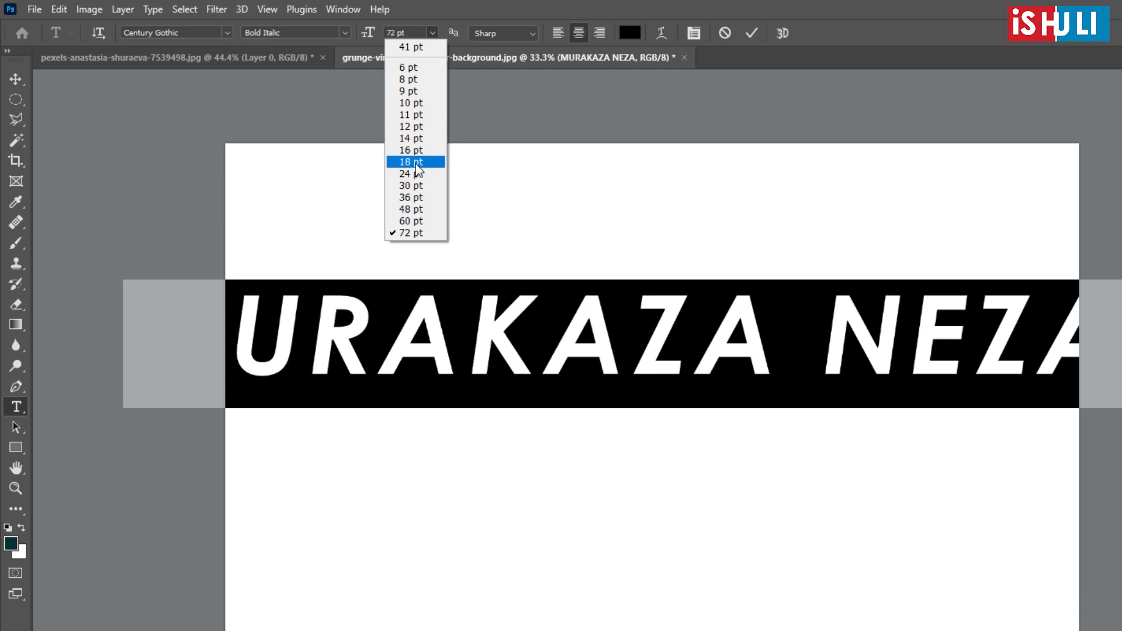
left_click(420, 186)
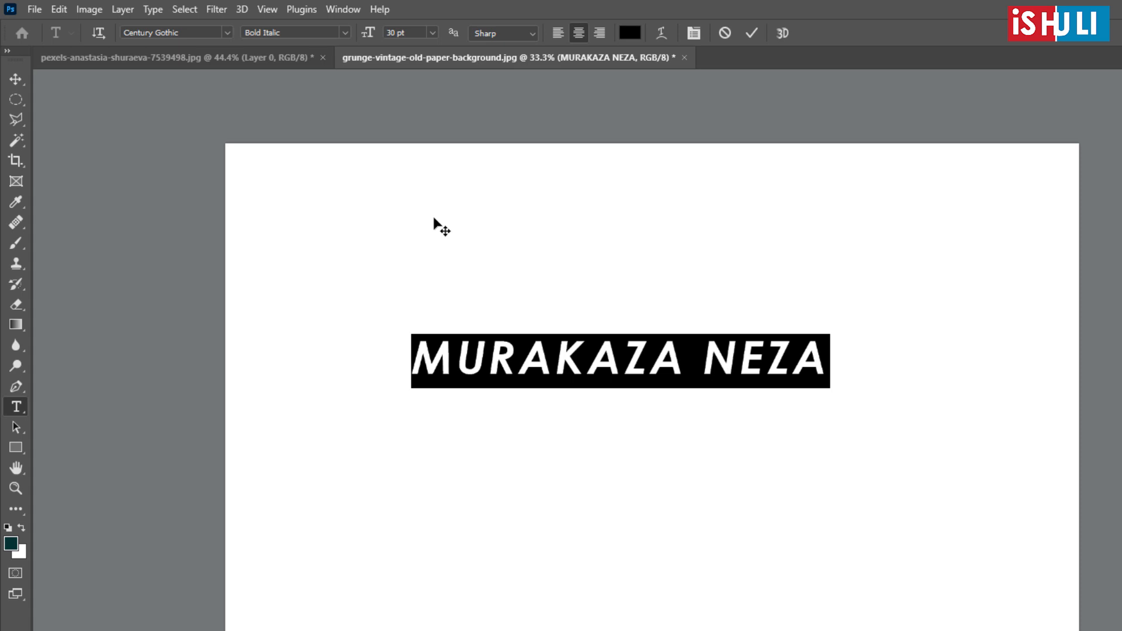
left_click(16, 78)
left_click_drag(634, 371, 654, 386)
- Select all the characters of the moved text, raise its font size stepwise to 46 pt and commit the edit
key("t")
left_click(639, 375)
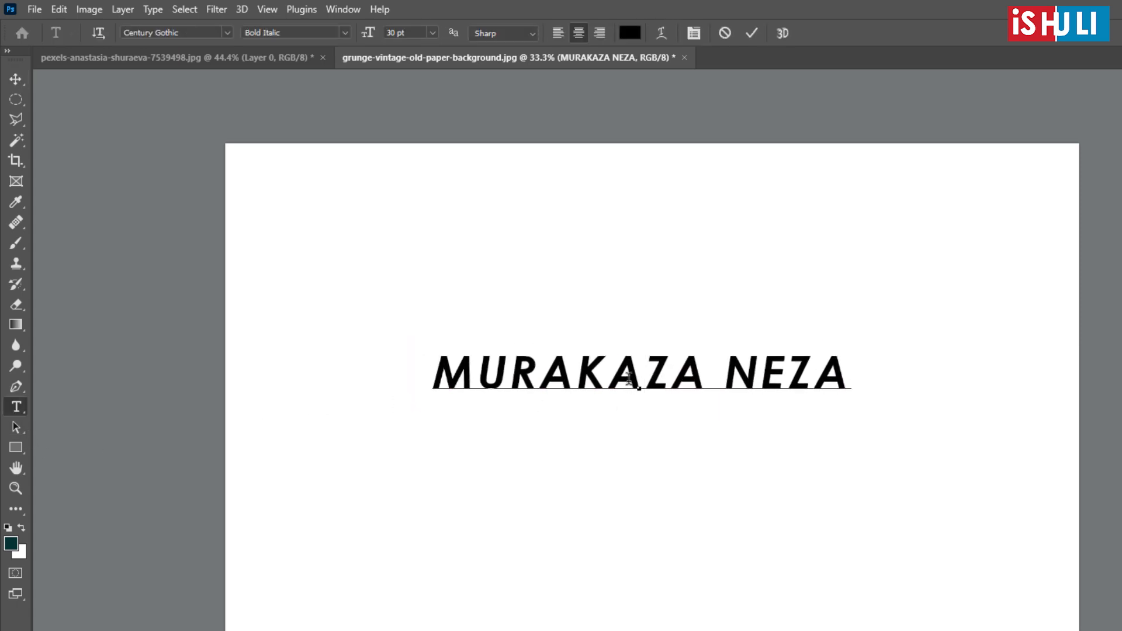
key("ctrl+a")
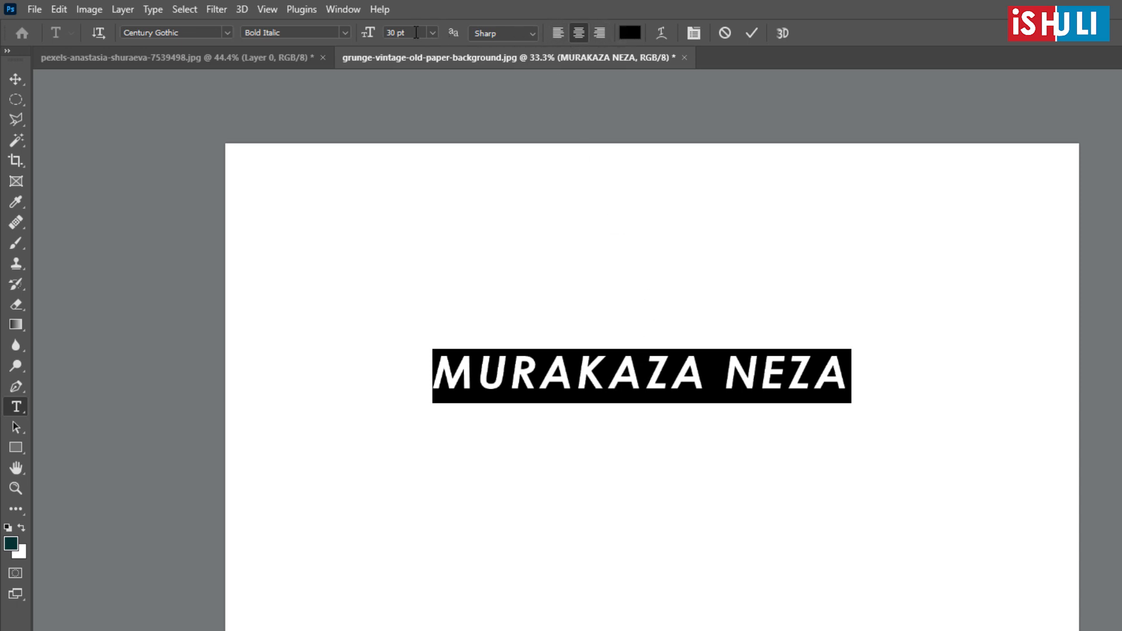
key("Up")
key("Up")
key("Up")
key("Up")
key("Up")
key("Up")
key("Up")
key("Up")
key("Up")
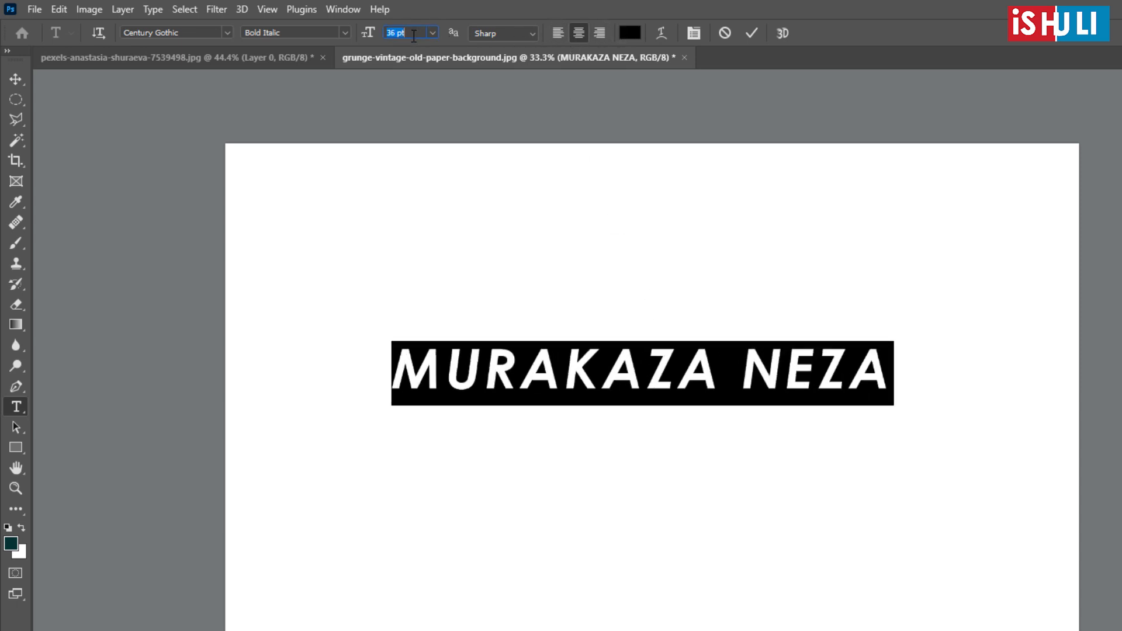
key("Up")
key("Up")
key("Up")
key("Up")
key("Up")
key("Up")
key("Up")
key("Up")
key("Up")
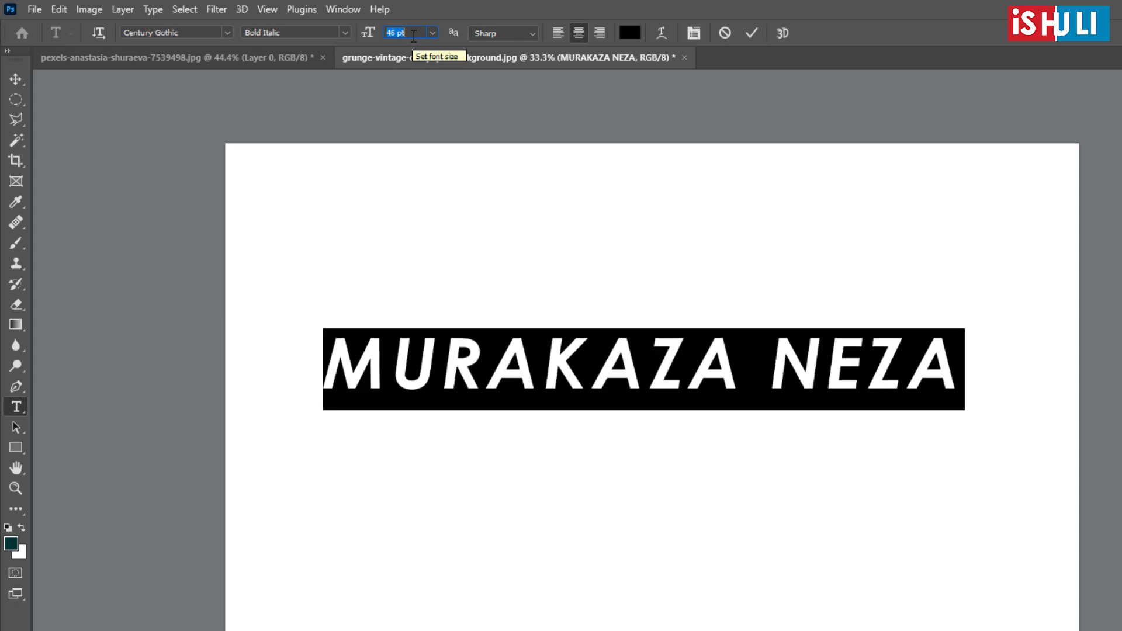
key("Down")
key("Down")
left_click(15, 80)
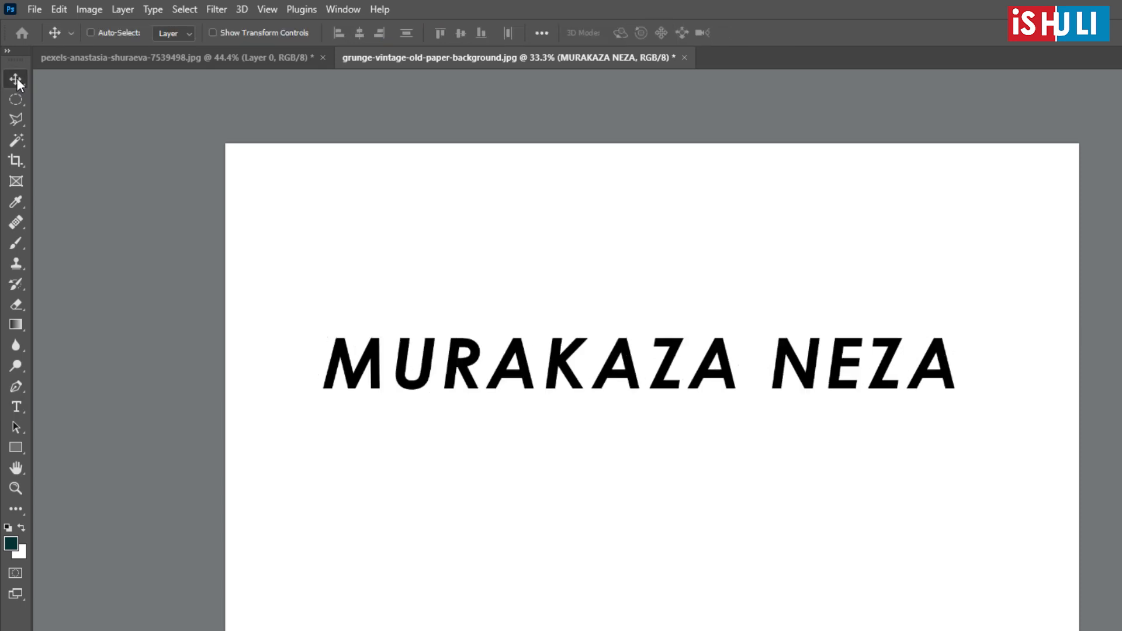
- Reopen the 46 pt "MURAKAZA NEZA" text for editing, select all its characters and deselect them, leaving the text cursor in it
left_click(16, 407)
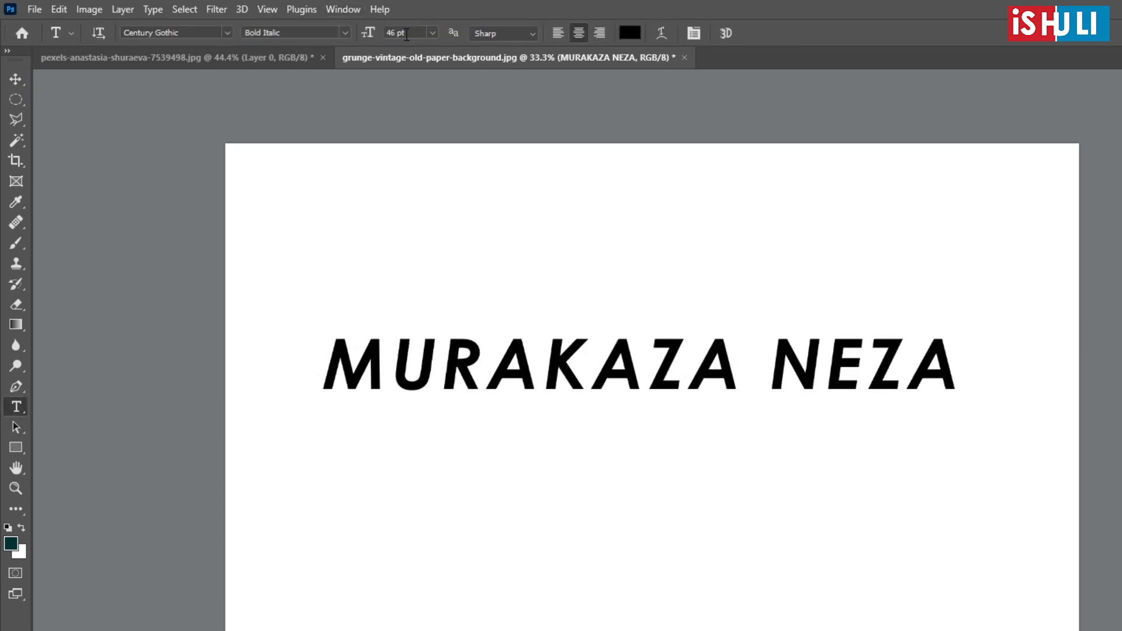
left_click(450, 348)
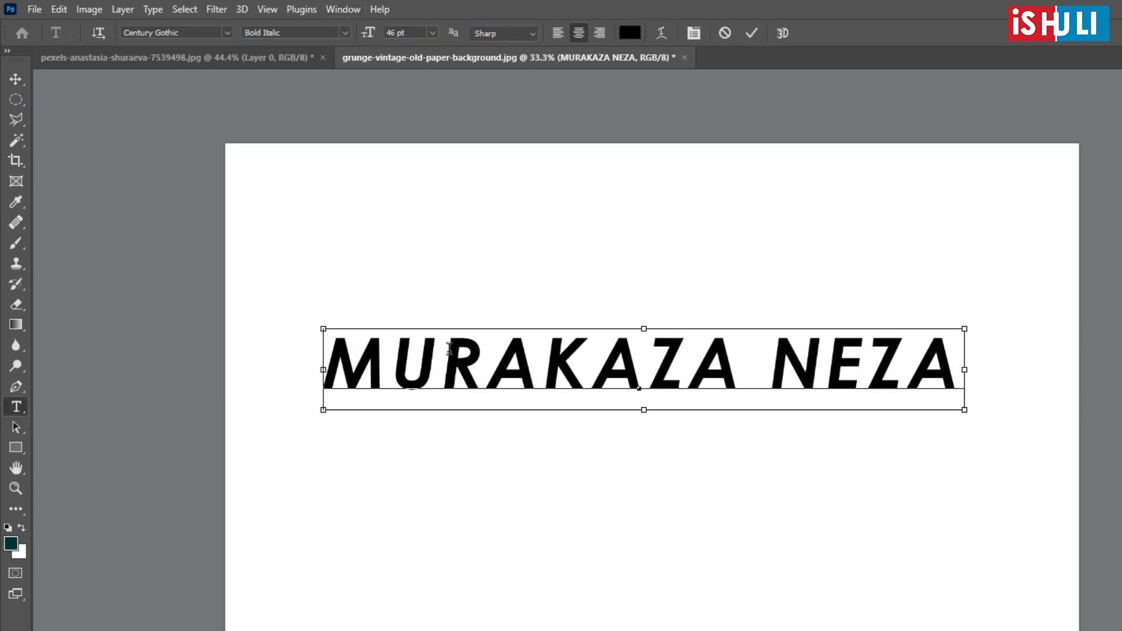
key("ctrl+a")
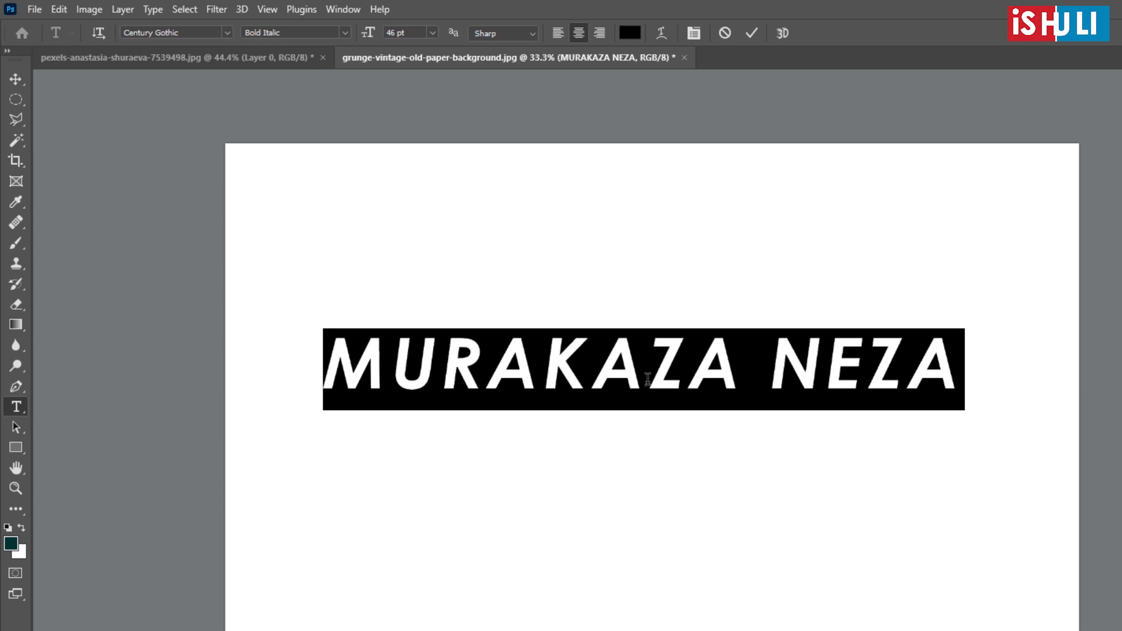
left_click(708, 371)
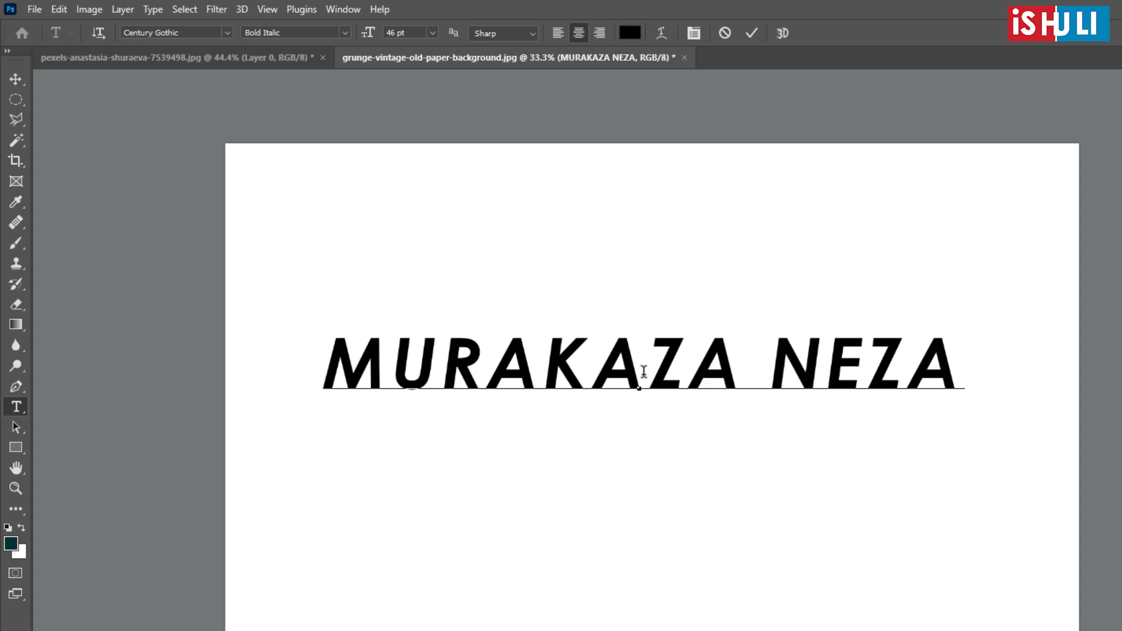
- Select all the characters of "MURAKAZA NEZA", open the text colour picker and move its dialog clear of the text
left_click(644, 371)
key("ctrl+a")
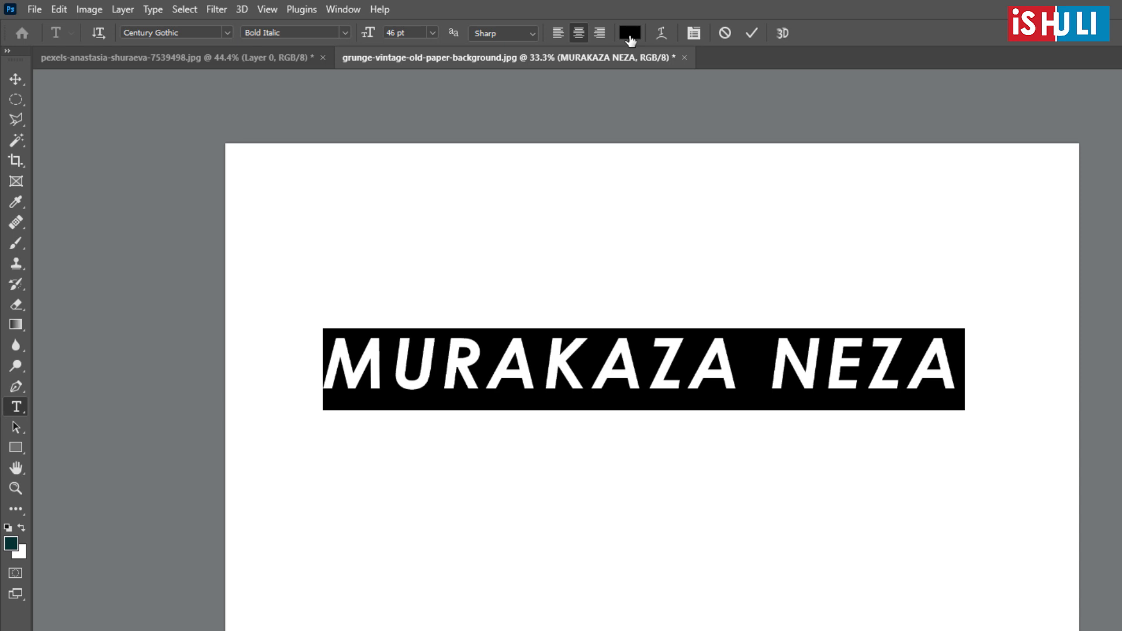
left_click(587, 371)
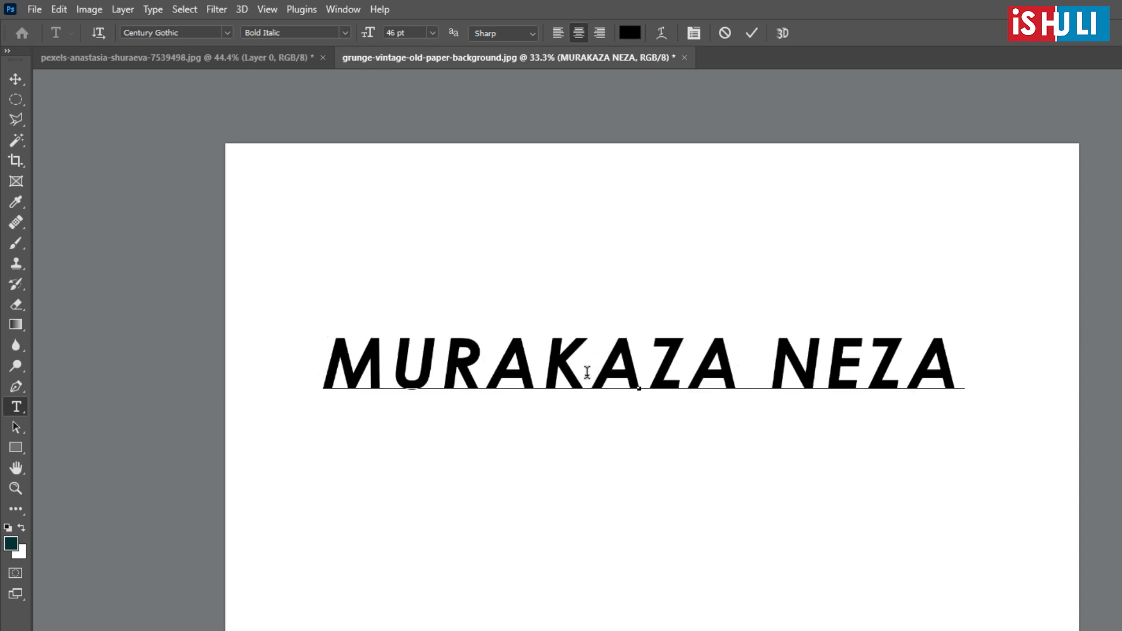
key("ctrl+a")
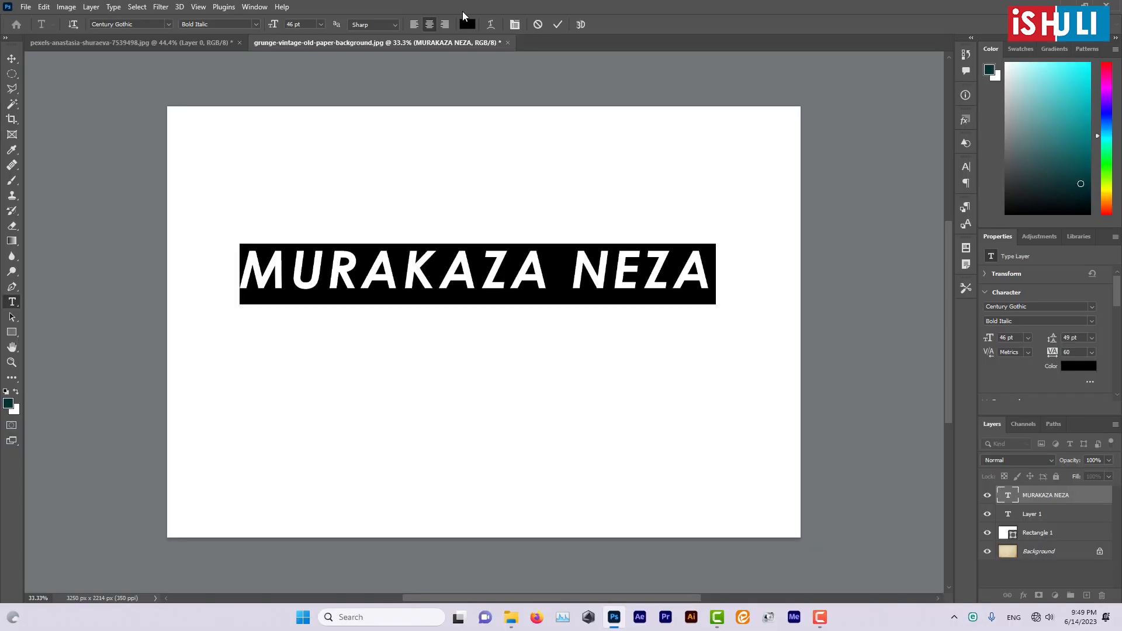
left_click(467, 24)
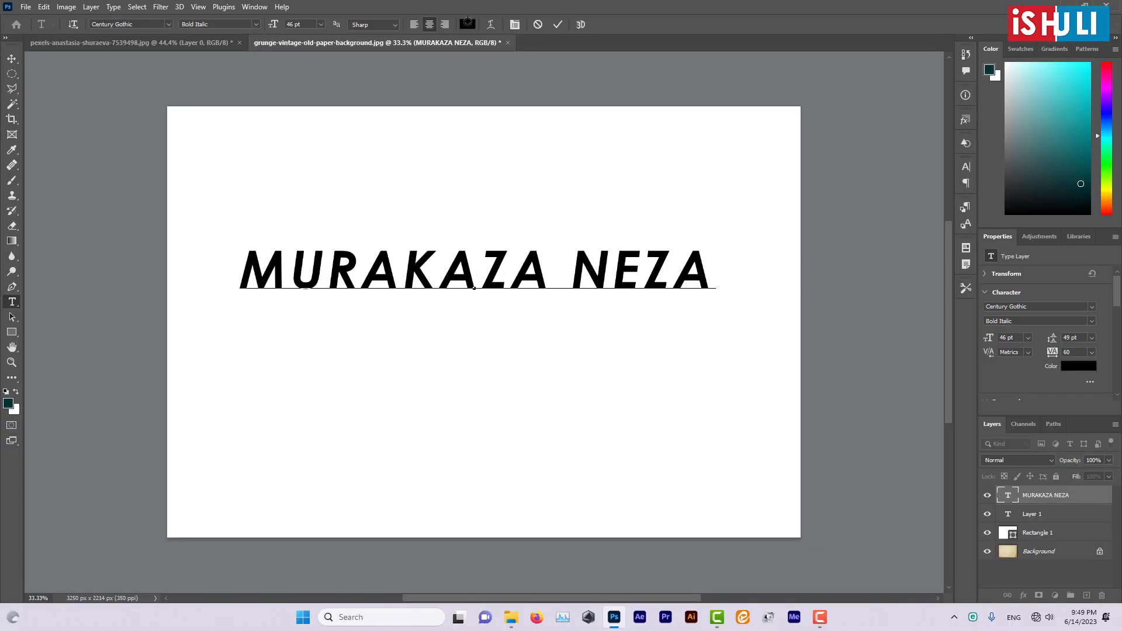
left_click_drag(937, 288, 914, 160)
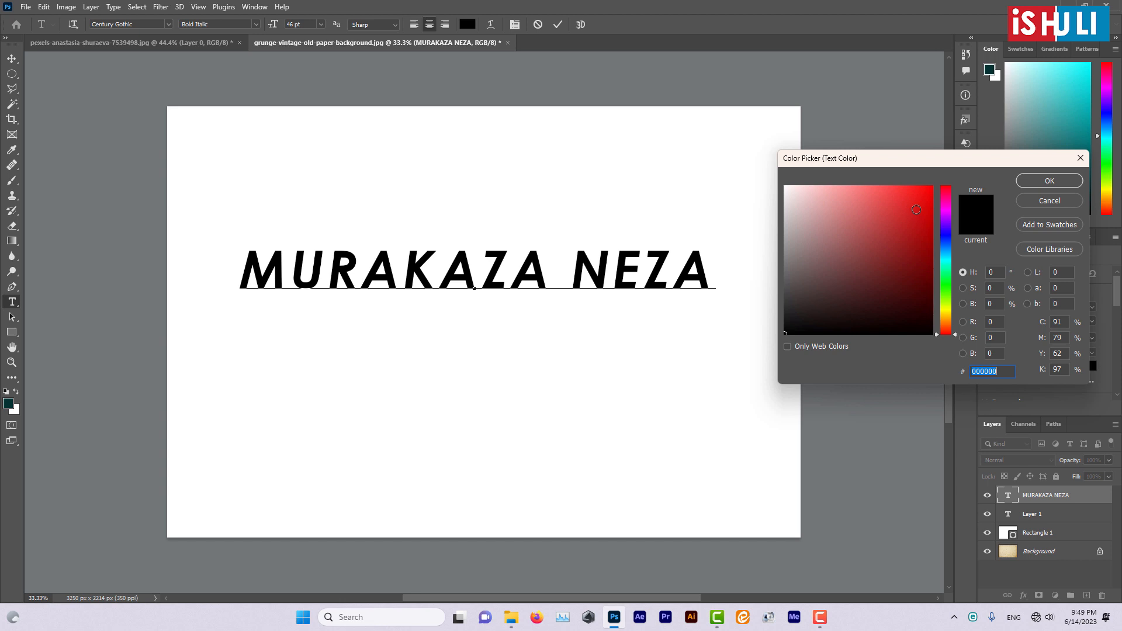
- Try red d61818, blue 1c13bf, green 46e914 and dark teal 021719 as the colour of the selected text
type("d61818")
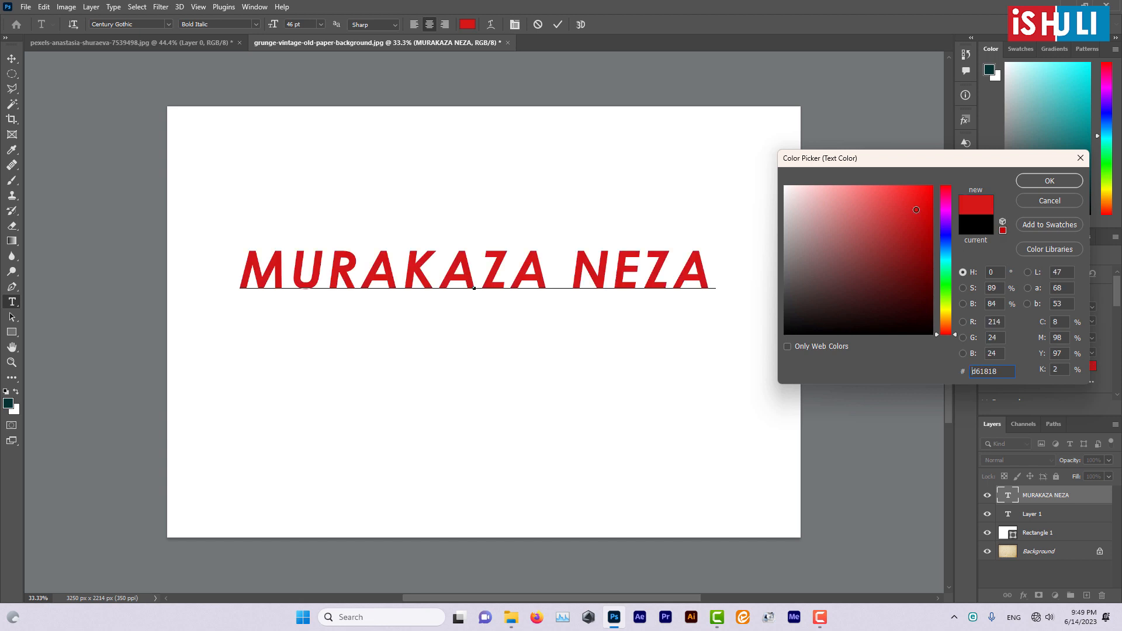
left_click(948, 233)
left_click(917, 222)
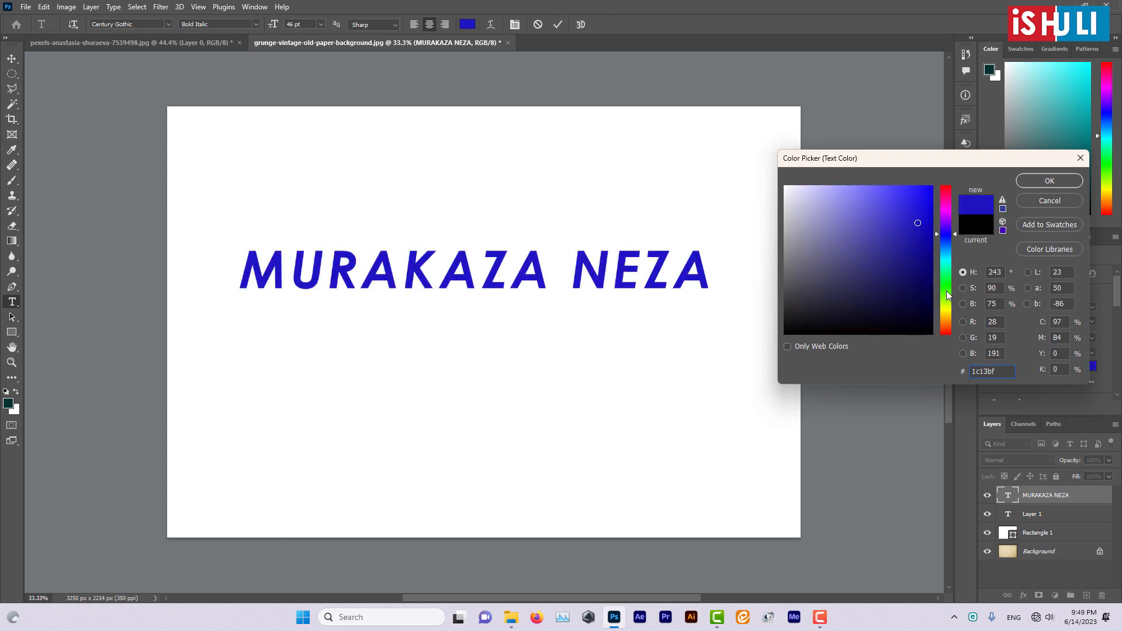
left_click(947, 290)
left_click(920, 198)
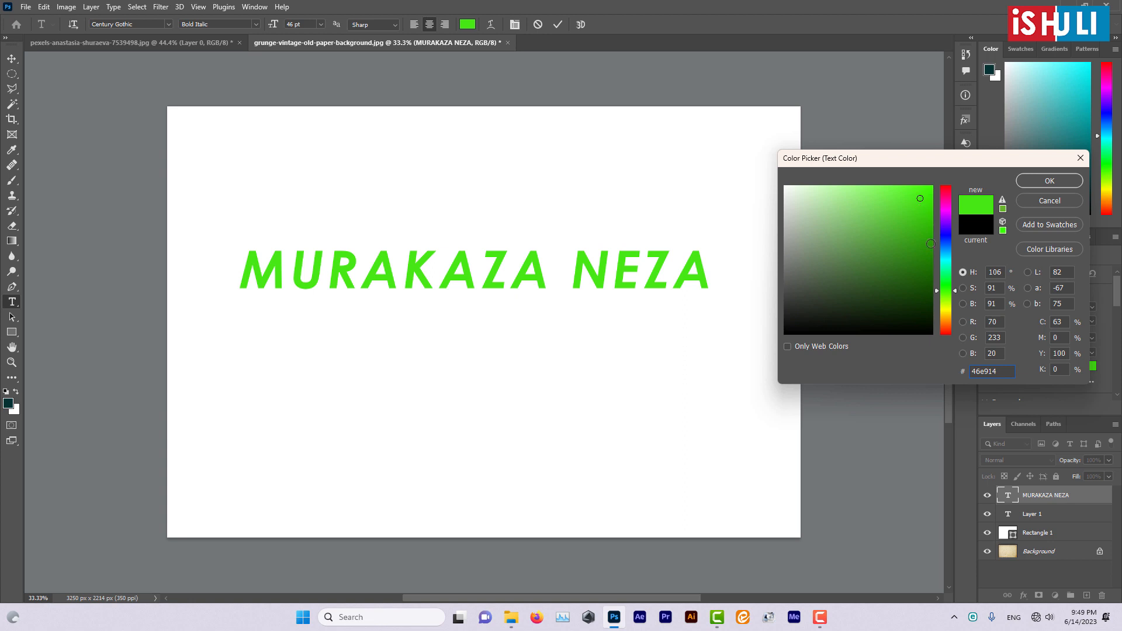
left_click(946, 257)
left_click(925, 198)
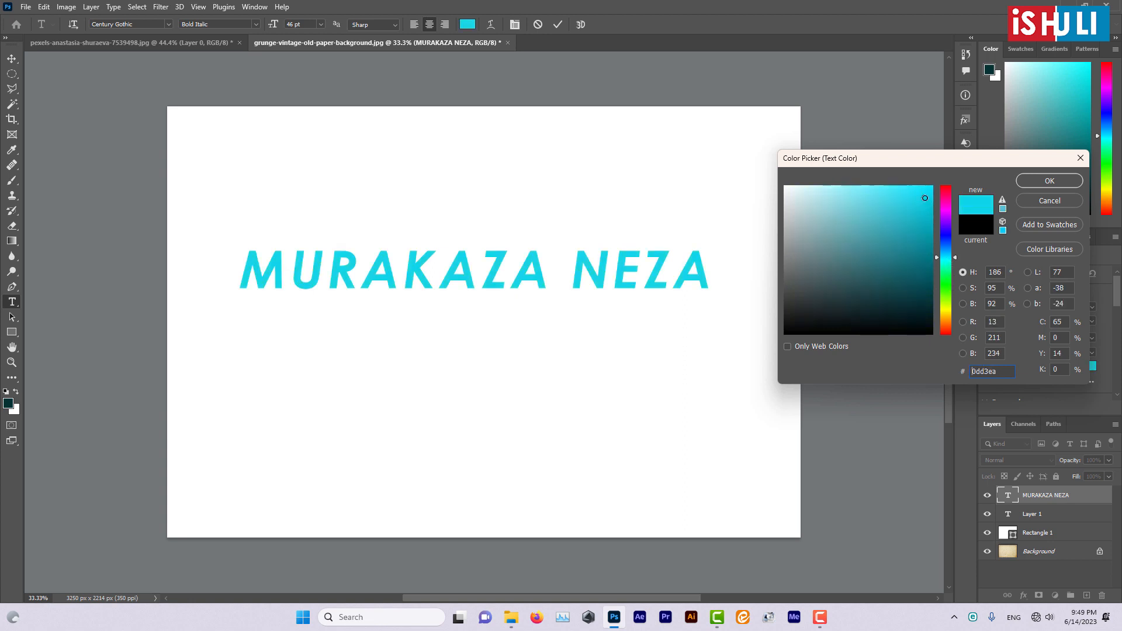
left_click_drag(924, 198, 923, 320)
- Try light and dark yellow-green shades at hue 76° on the text, including 889e4d, 293115 and ace316
left_click(946, 303)
left_click(920, 276)
left_click(897, 232)
left_click(862, 242)
left_click(826, 231)
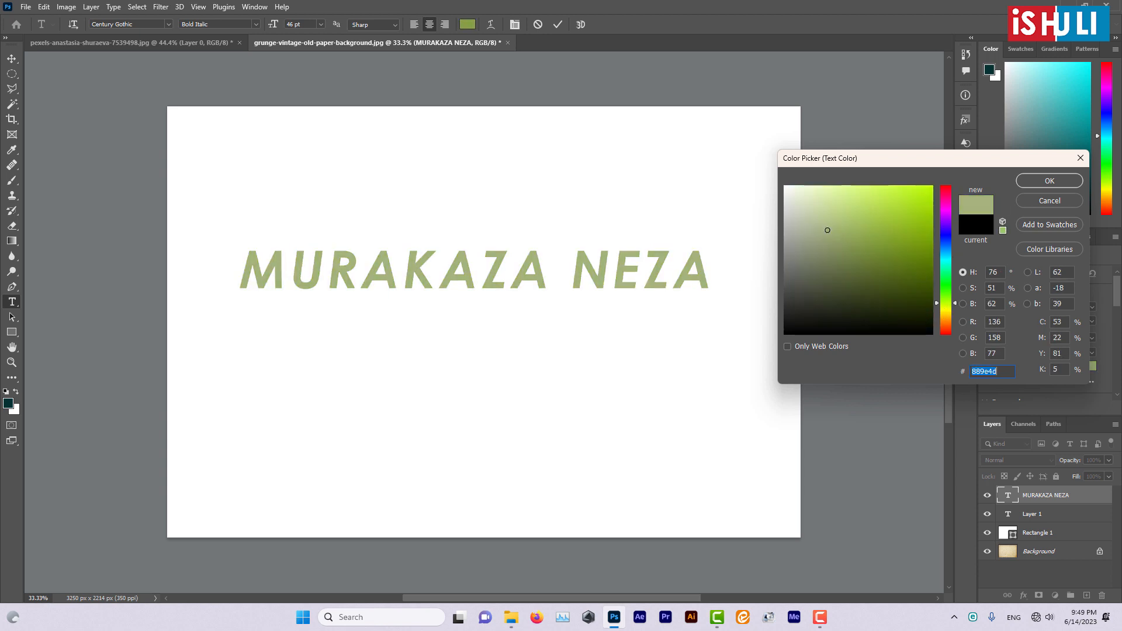
left_click(809, 218)
left_click(871, 205)
left_click(900, 252)
left_click(892, 285)
left_click(869, 305)
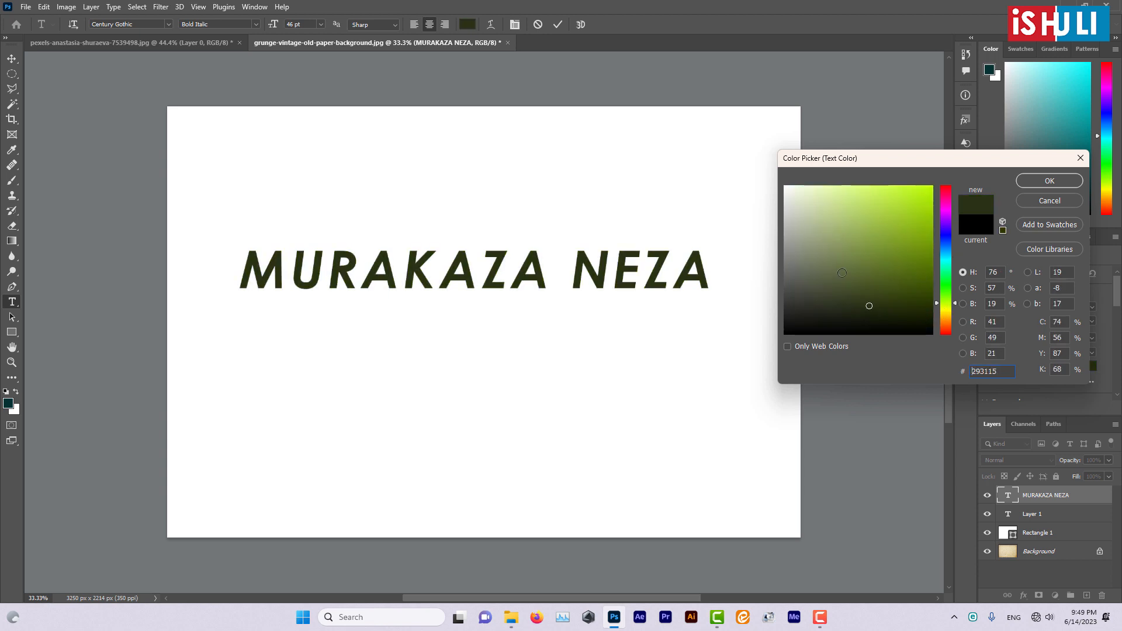
left_click(876, 274)
left_click(920, 199)
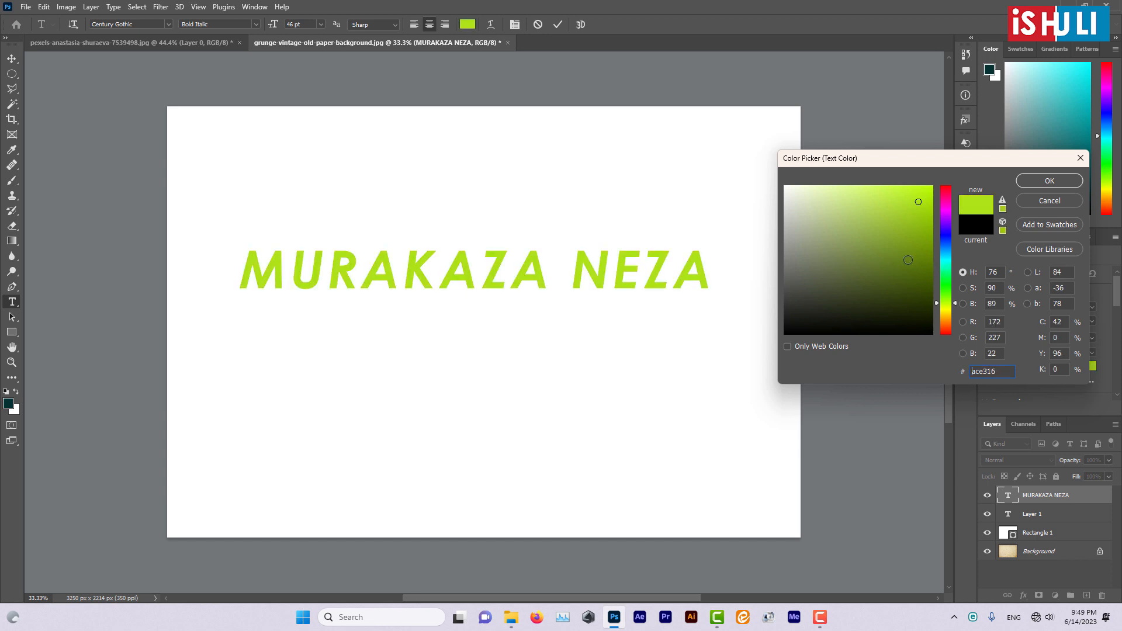
left_click(876, 307)
left_click(875, 294)
- Set the hue to 20°, apply dark brown 3c281e as the text colour and deselect the characters, keeping the text open for editing
left_click(939, 326)
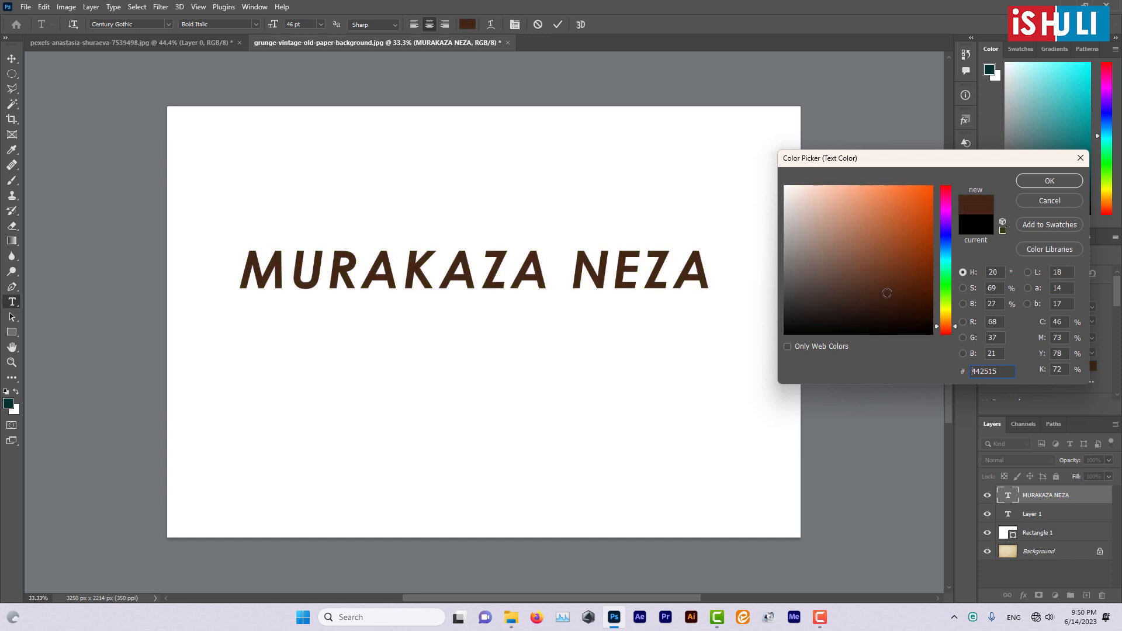
left_click(901, 229)
left_click(905, 205)
left_click(915, 195)
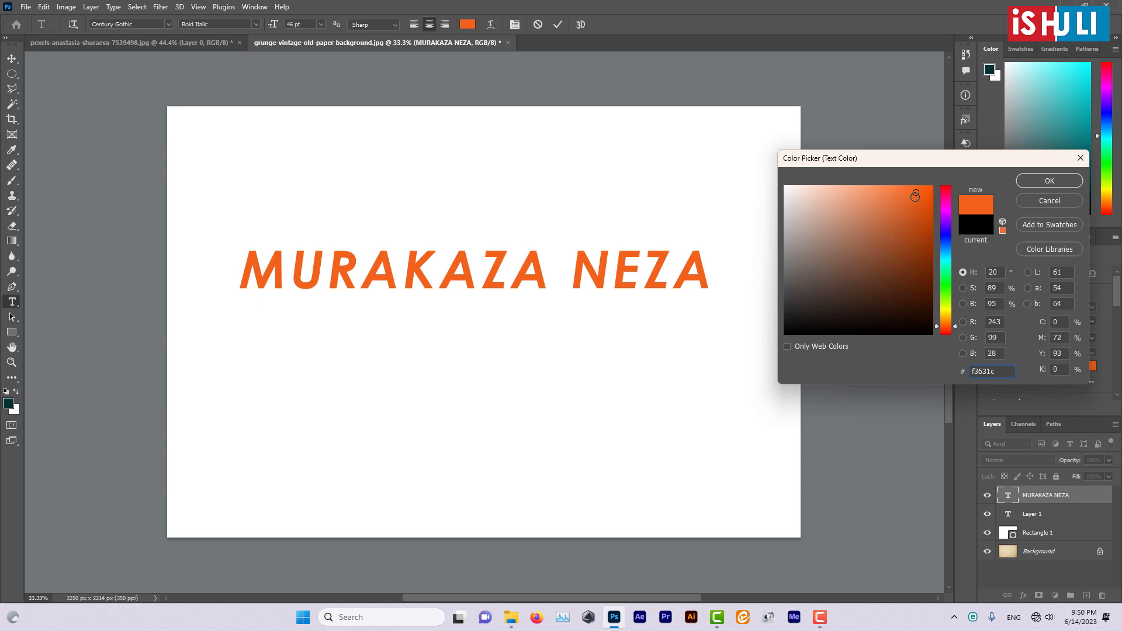
mouse_move(918, 239)
left_mouse_down()
mouse_move(907, 270)
mouse_move(840, 301)
mouse_move(821, 243)
mouse_move(847, 220)
mouse_move(869, 235)
mouse_move(867, 276)
mouse_move(814, 280)
mouse_move(814, 247)
mouse_move(871, 243)
mouse_move(856, 288)
mouse_move(848, 261)
left_mouse_up()
left_click_drag(889, 281, 858, 300)
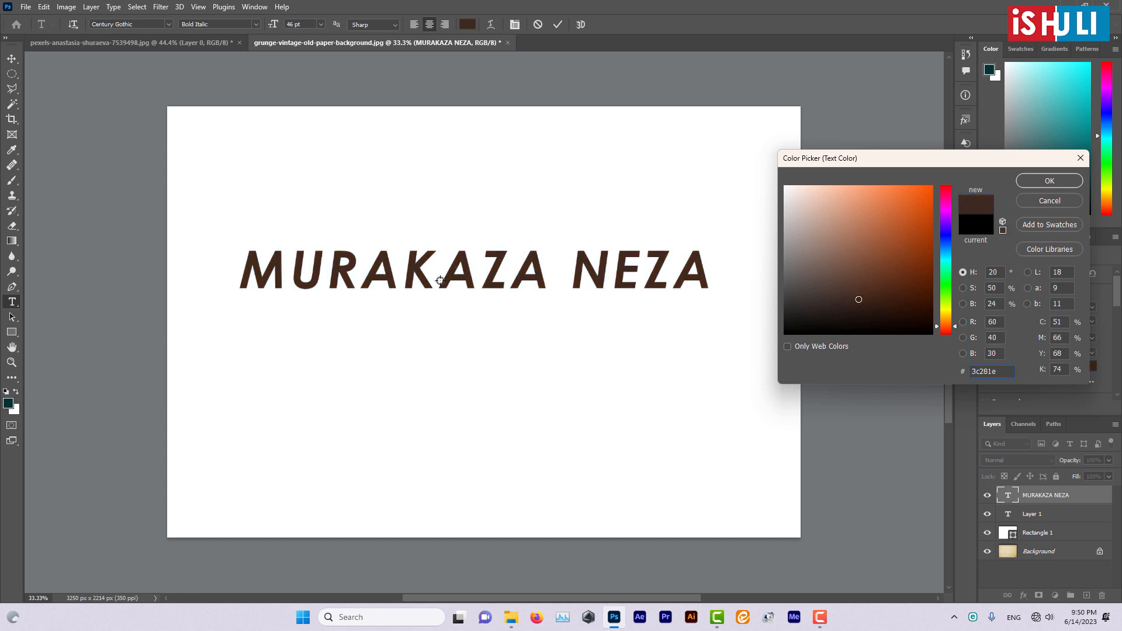
left_click(1041, 184)
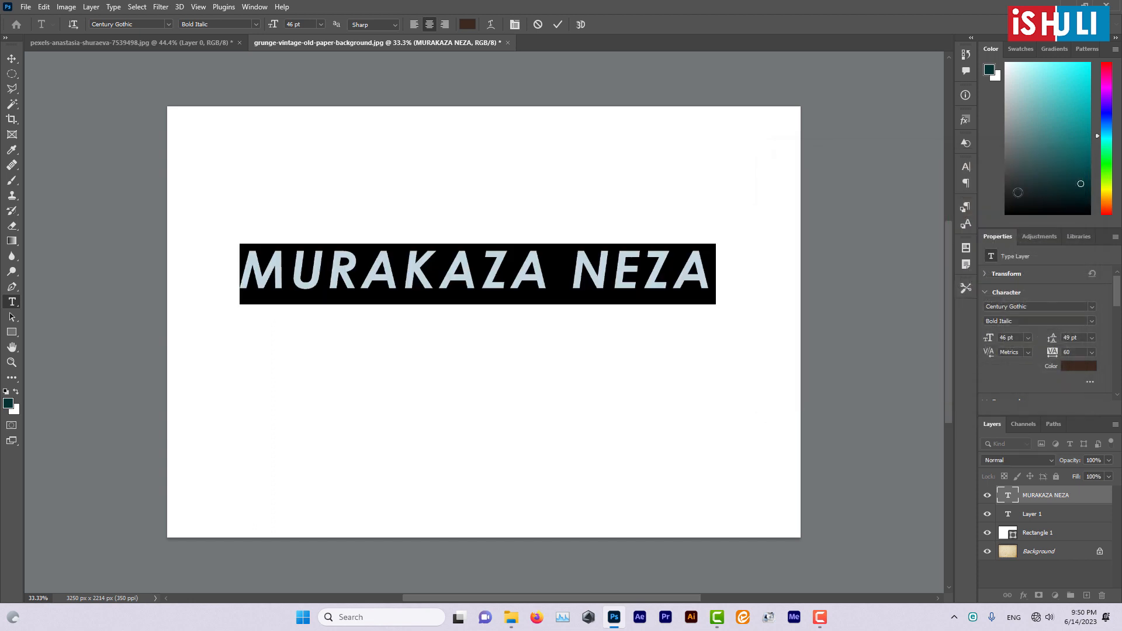
left_click(518, 270)
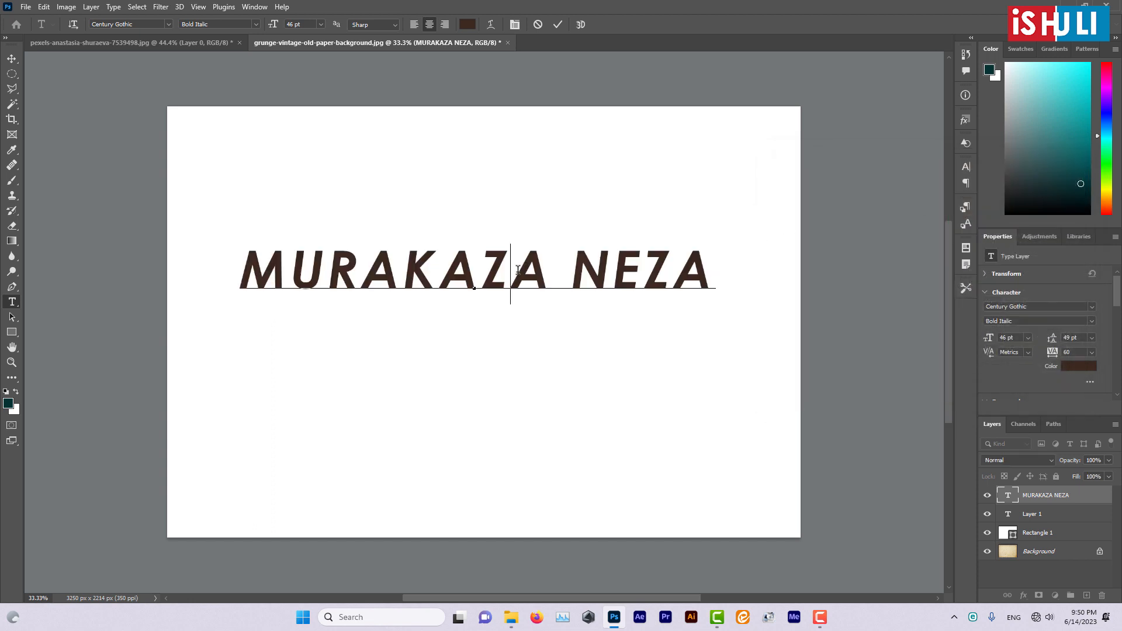